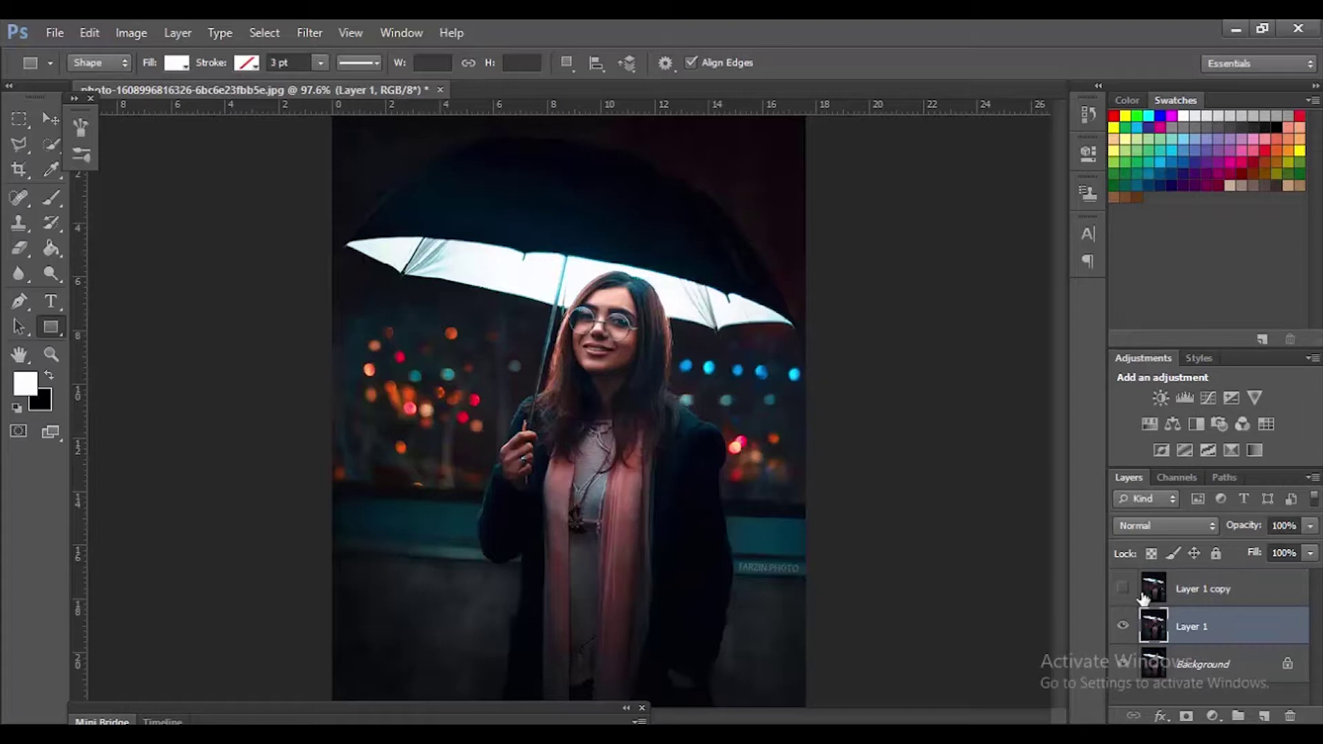
- Apply a Motion Blur to Layer 1 with an angle of 360° and a distance of 42 pixels
{"action": "left_click", "coordinate": [307, 31]}
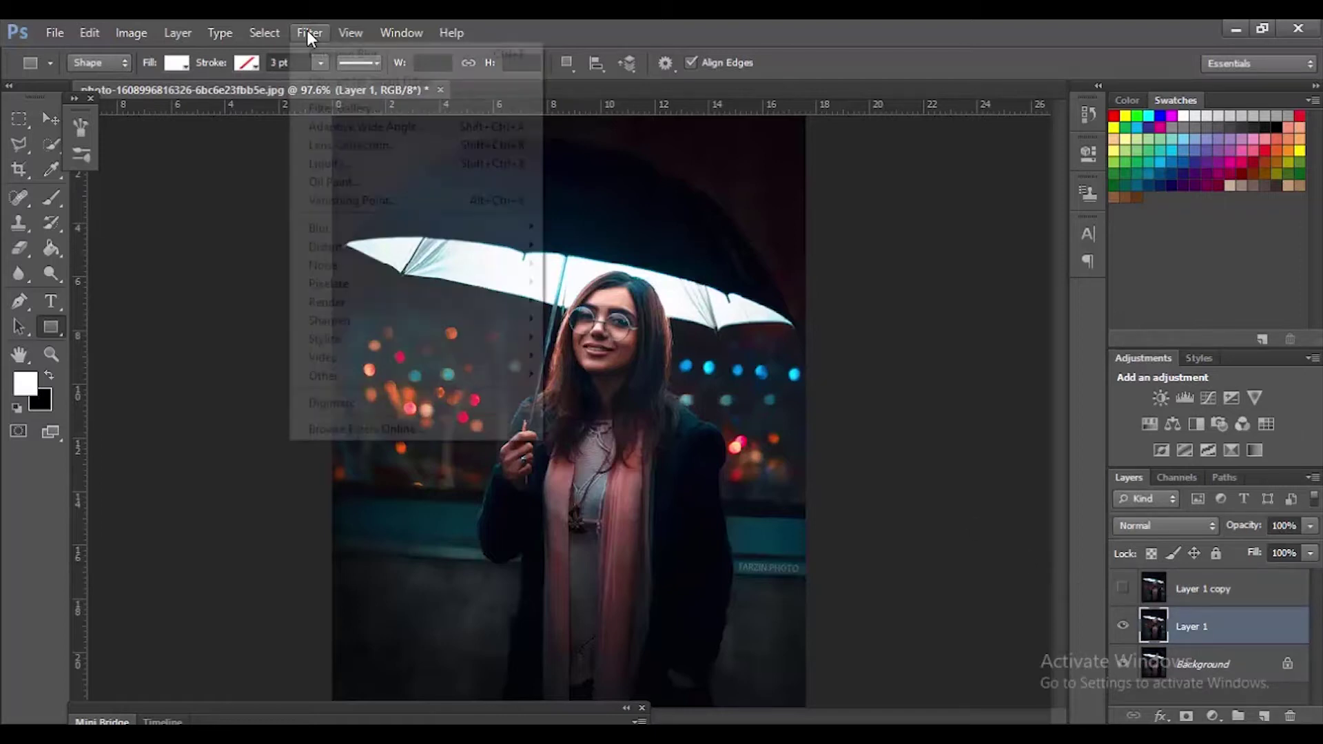
{"action": "mouse_move", "coordinate": [366, 230]}
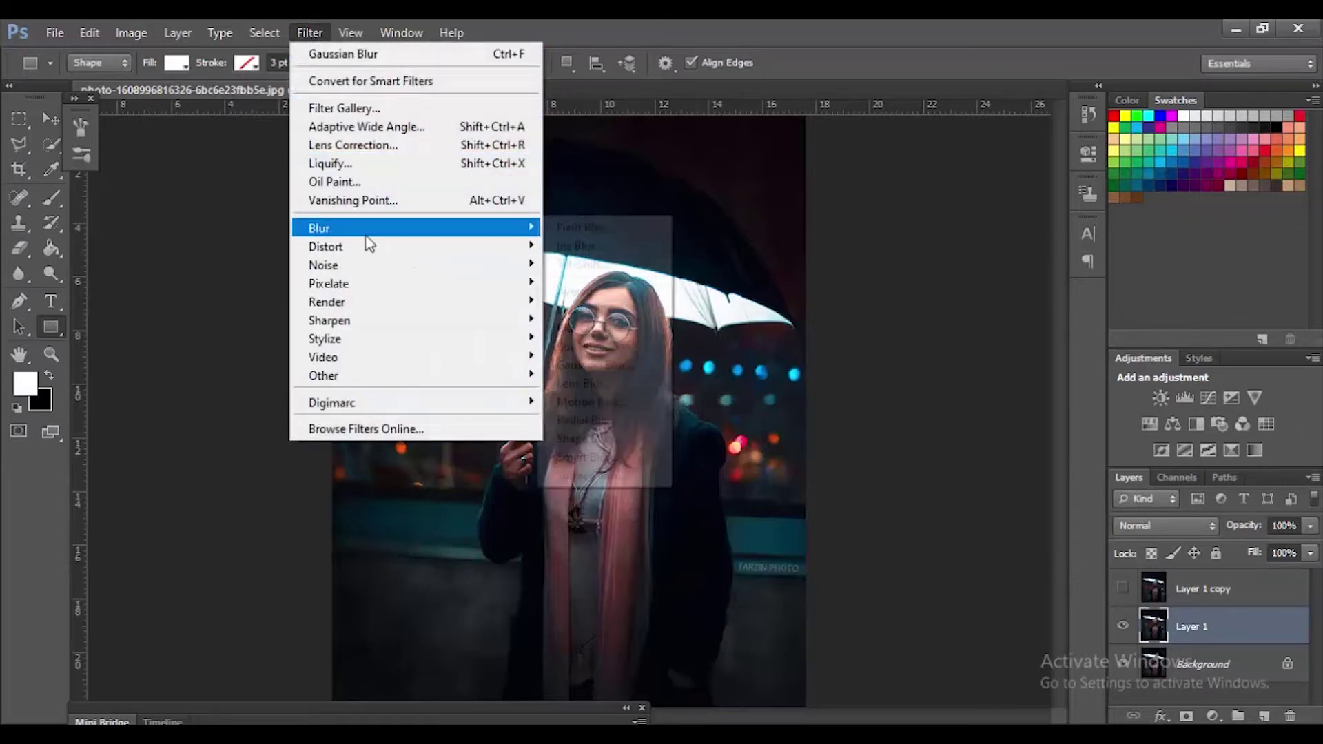
{"action": "left_click", "coordinate": [605, 402]}
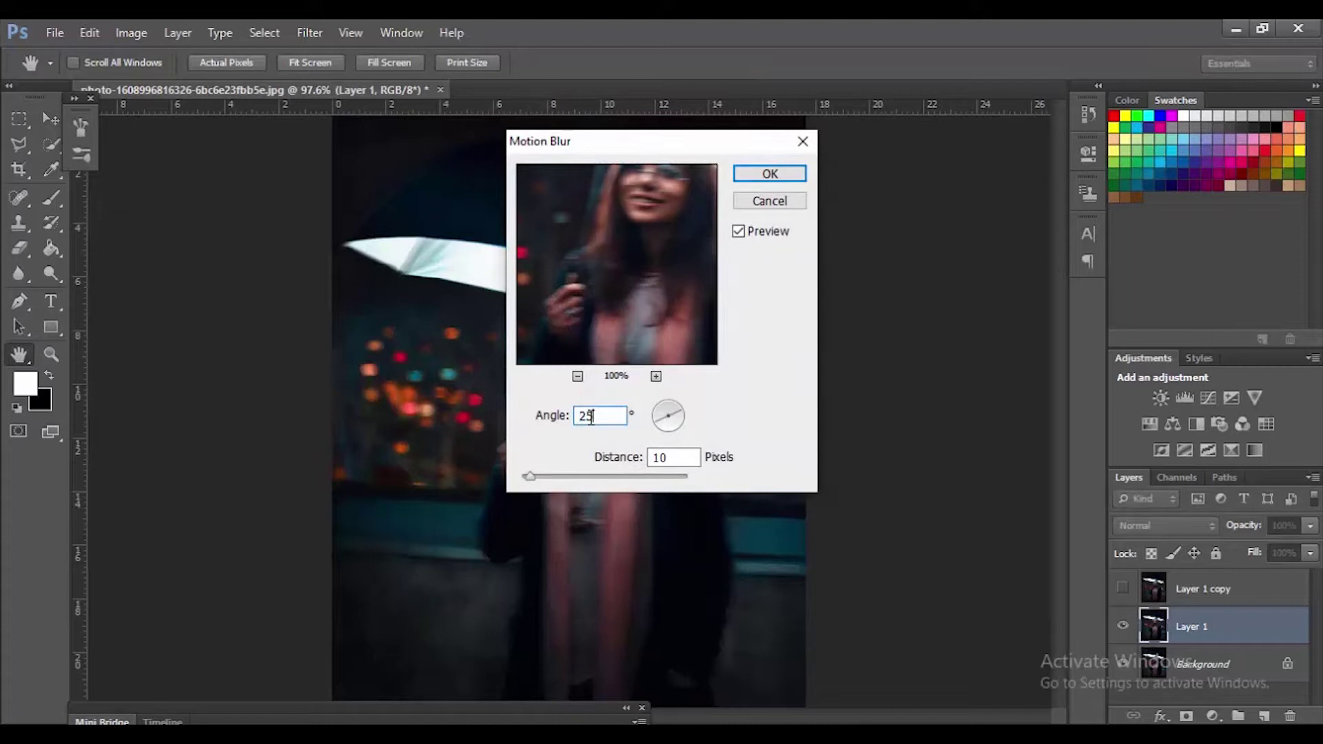
{"action": "type", "text": "250"}
{"action": "left_click_drag", "start_coordinate": [649, 146], "coordinate": [896, 182]}
{"action": "type", "text": "360"}
{"action": "key", "text": "Tab"}
{"action": "type", "text": "29"}
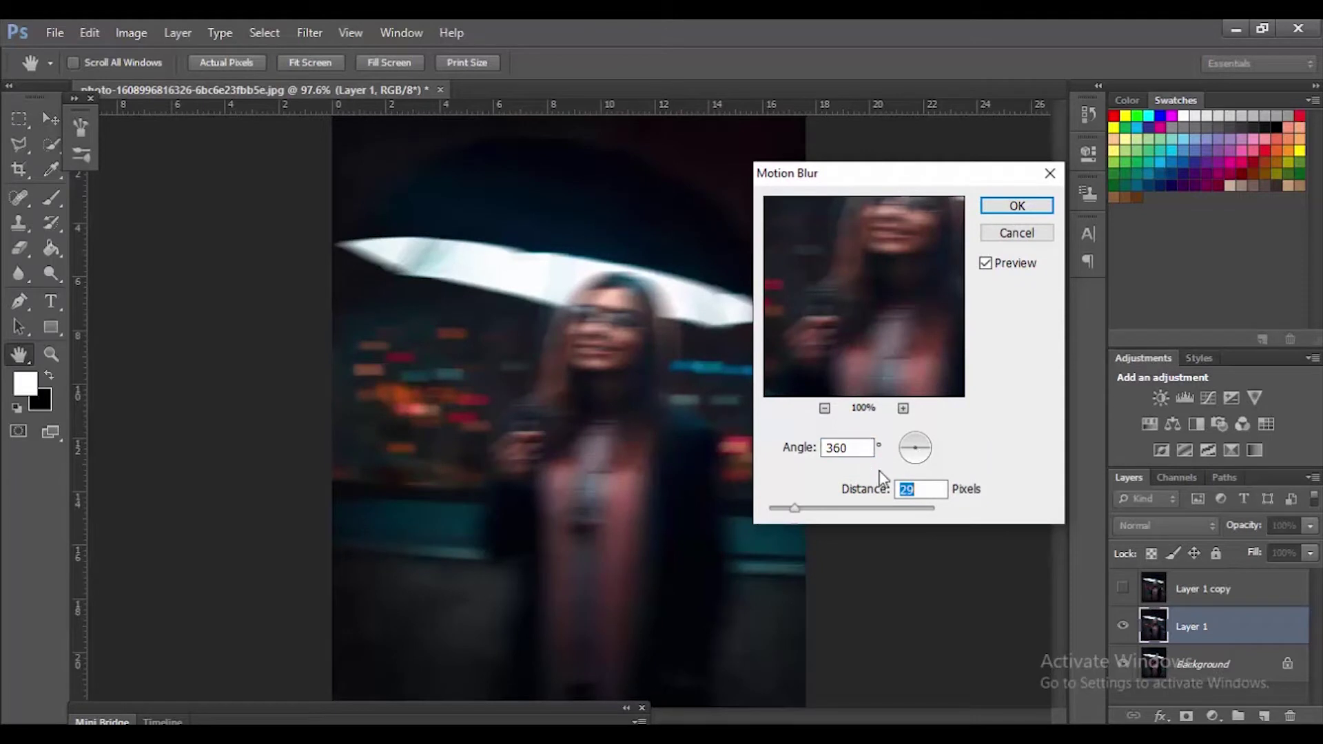
{"action": "left_click_drag", "start_coordinate": [791, 510], "coordinate": [807, 511]}
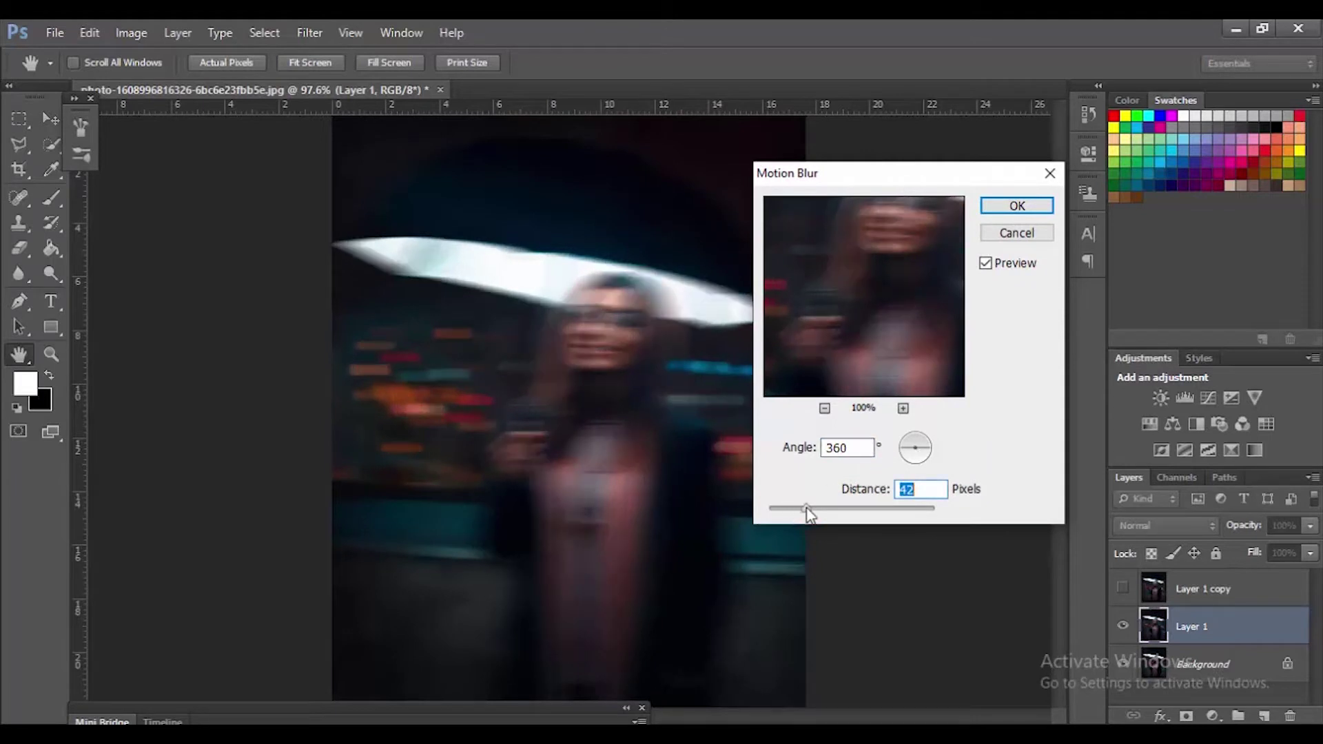
{"action": "left_click", "coordinate": [1017, 206]}
{"action": "key", "text": "u"}
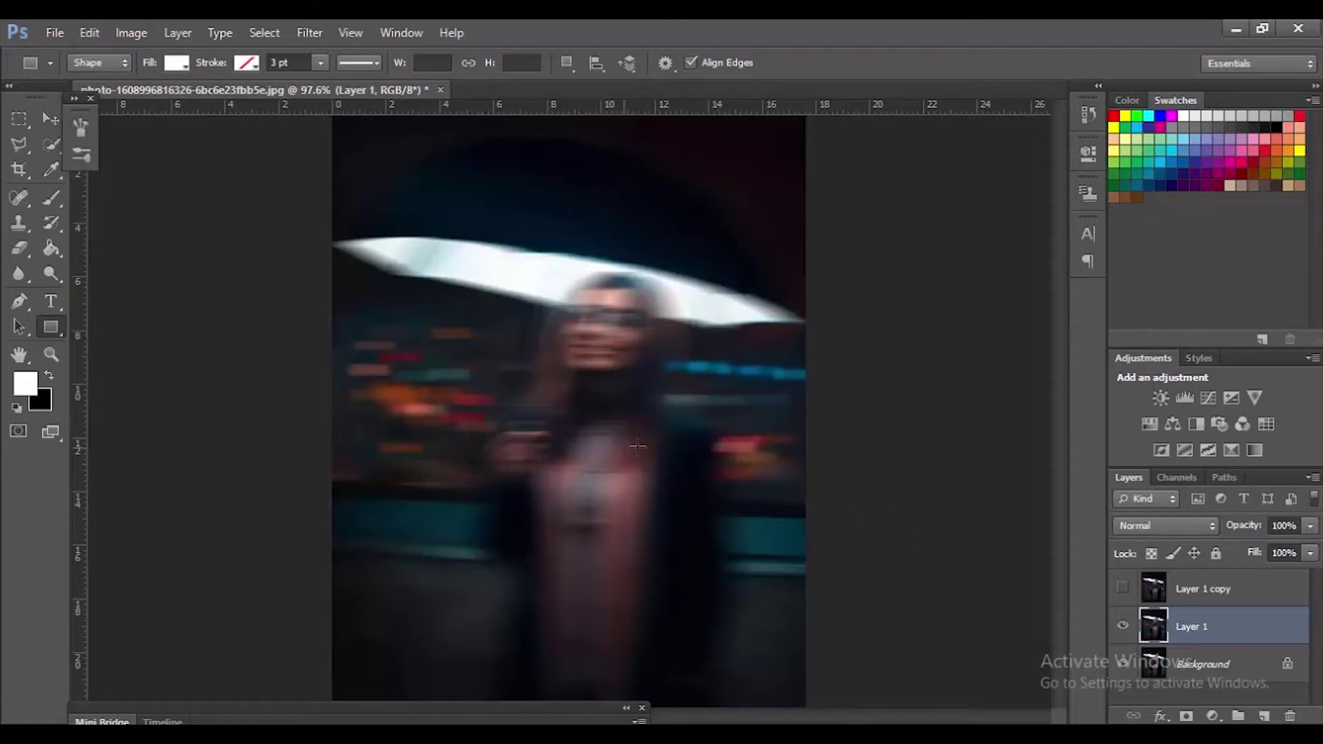
- Draw a white rectangle shape about 140 px wide and 286 px high above Layer 1, over the woman's head
{"action": "left_click", "coordinate": [1197, 591]}
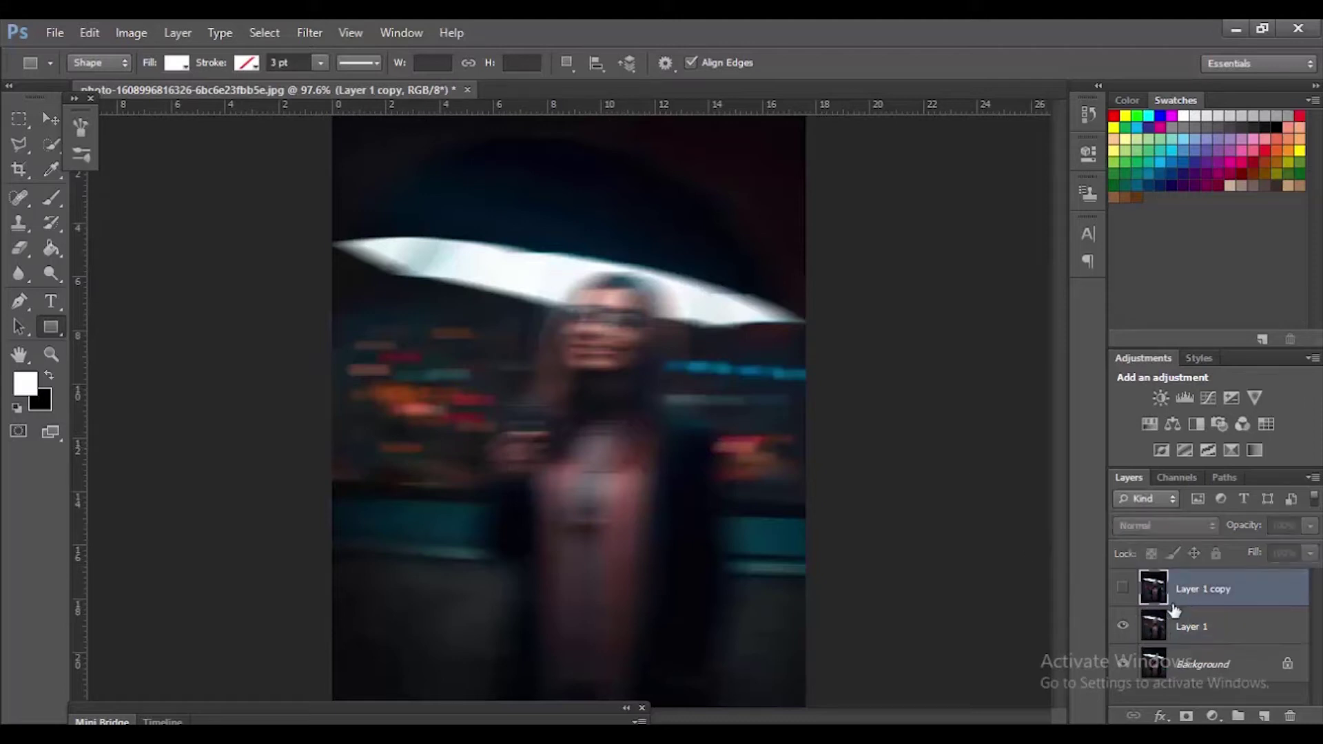
{"action": "left_click", "coordinate": [1181, 626]}
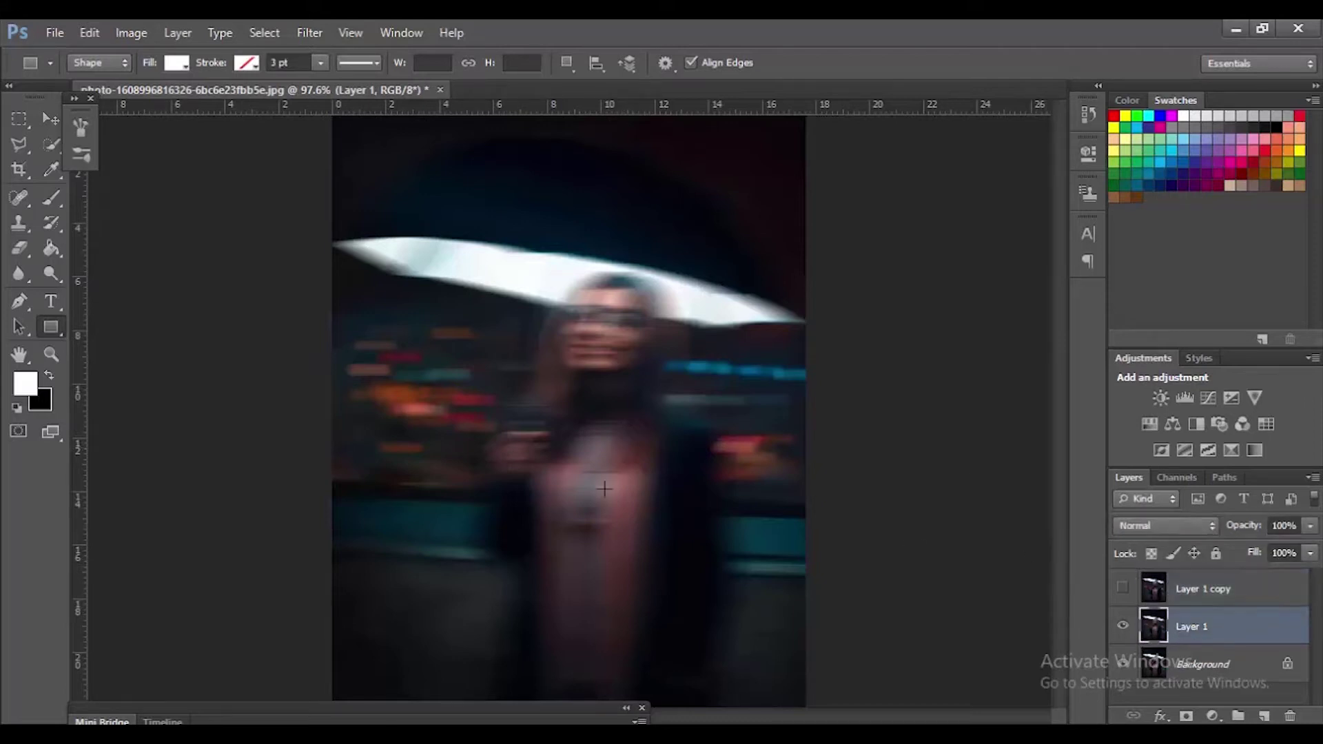
{"action": "right_click", "coordinate": [46, 333]}
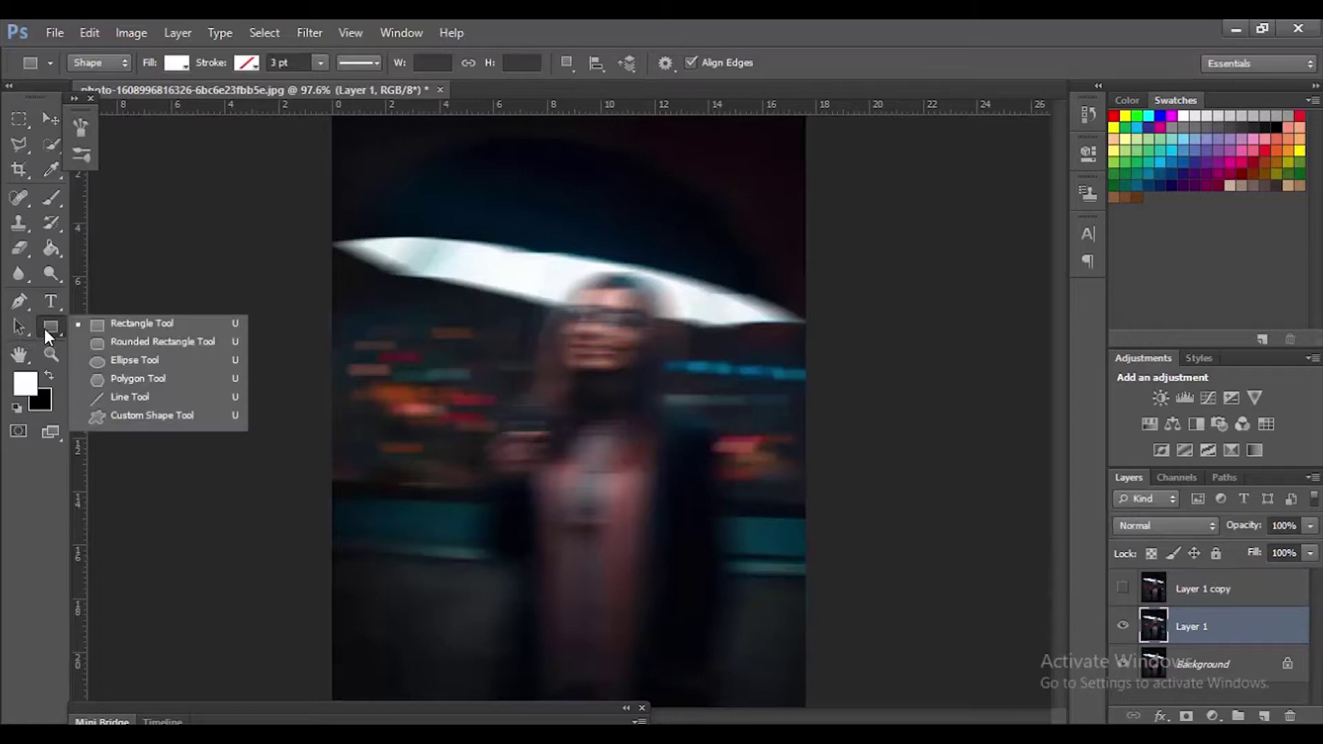
{"action": "left_click", "coordinate": [104, 325]}
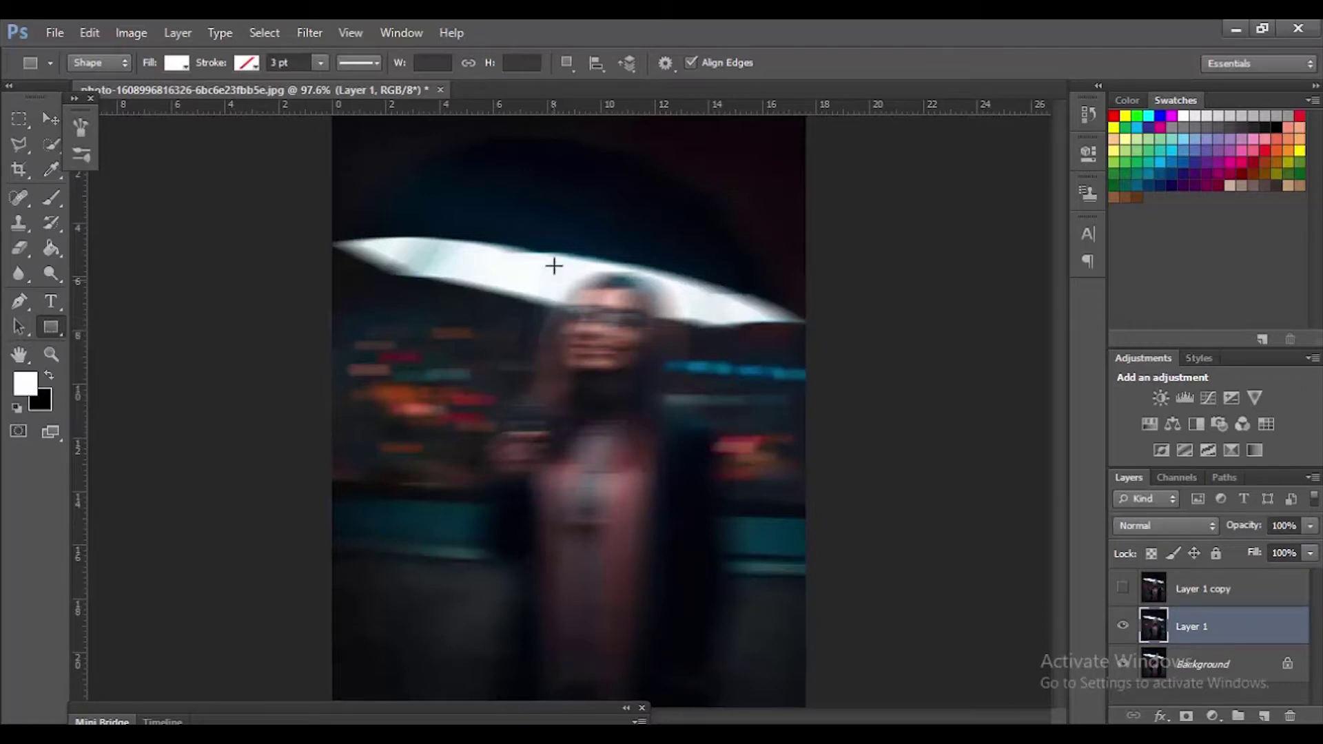
{"action": "left_click_drag", "start_coordinate": [573, 243], "coordinate": [640, 373]}
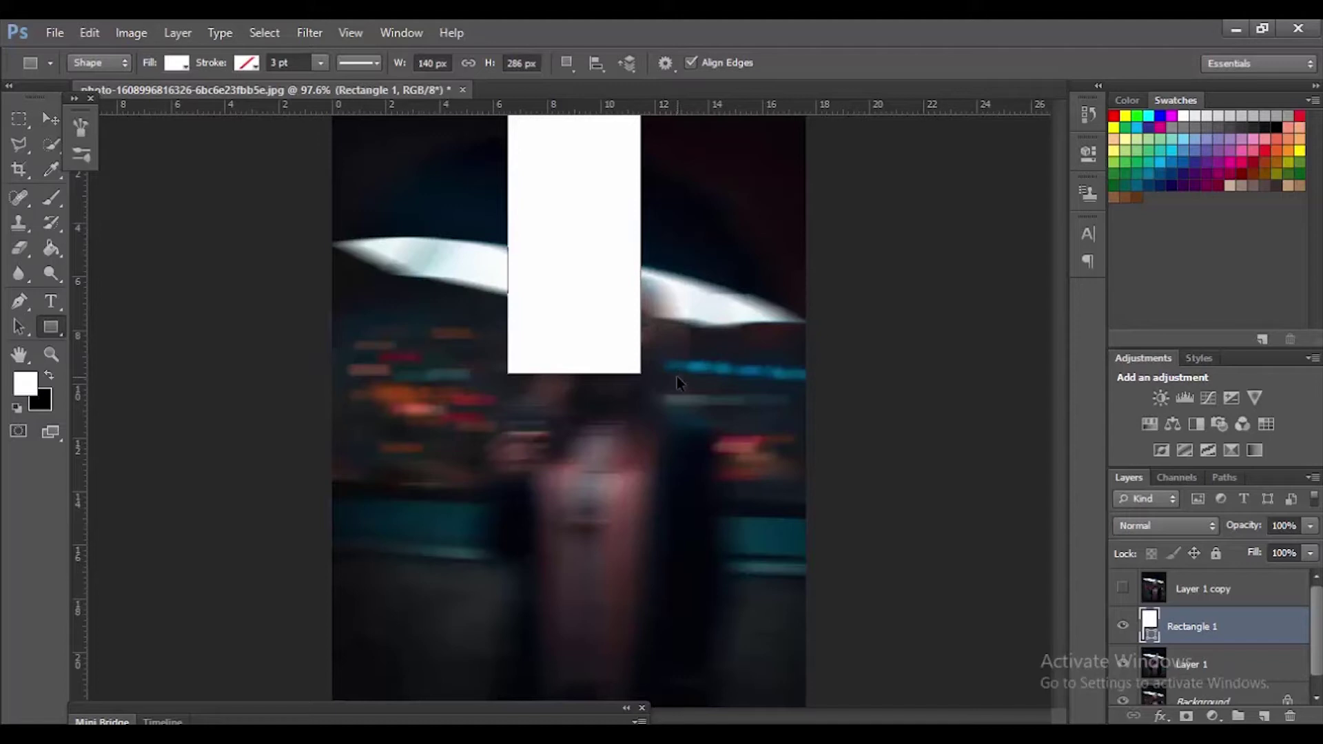
- Transform the rectangle to about 103% width and 122% height, rotated about 23° clockwise, and centre it over the woman's upper body
{"action": "key", "text": "ctrl+t"}
{"action": "left_click_drag", "start_coordinate": [620, 230], "coordinate": [607, 305]}
{"action": "left_click_drag", "start_coordinate": [668, 213], "coordinate": [749, 219]}
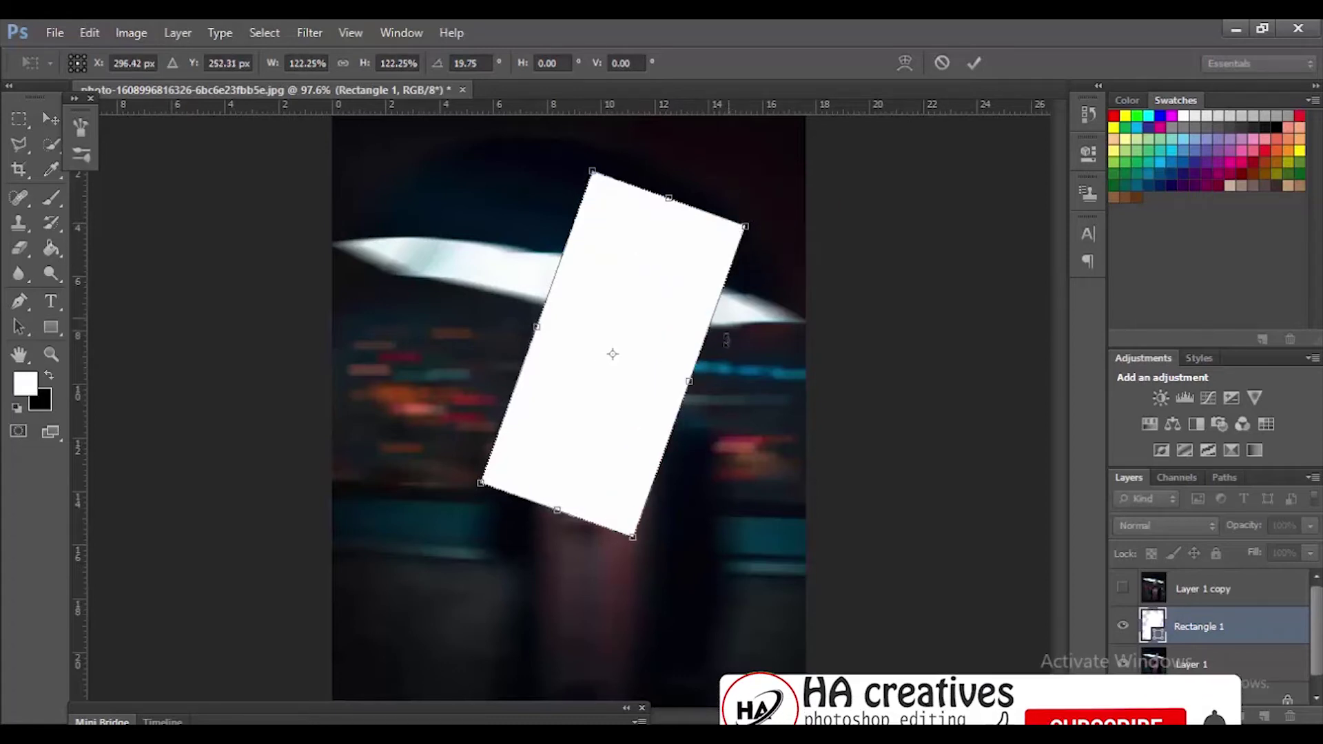
{"action": "mouse_move", "coordinate": [689, 381]}
{"action": "left_mouse_down"}
{"action": "mouse_move", "coordinate": [673, 366]}
{"action": "mouse_move", "coordinate": [698, 362]}
{"action": "mouse_move", "coordinate": [674, 373]}
{"action": "left_mouse_up"}
{"action": "left_click_drag", "start_coordinate": [682, 252], "coordinate": [666, 249]}
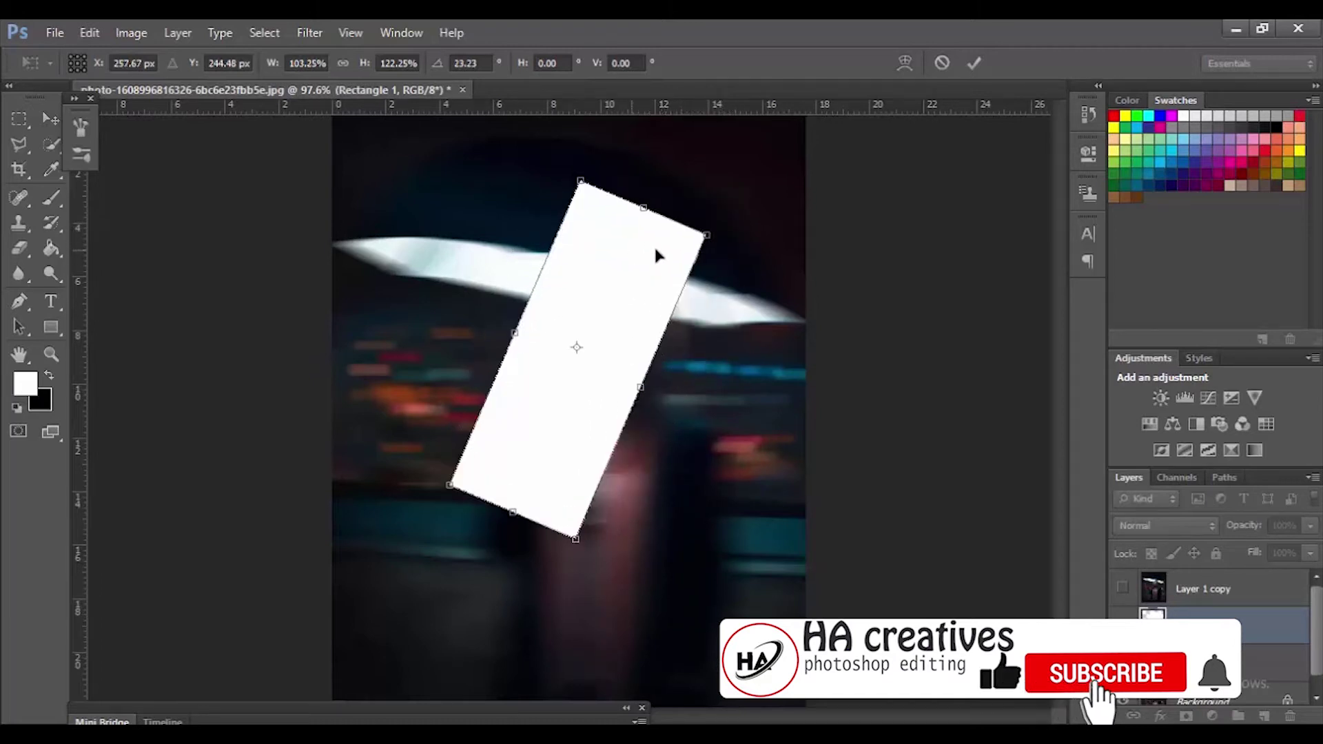
{"action": "key", "text": "Return"}
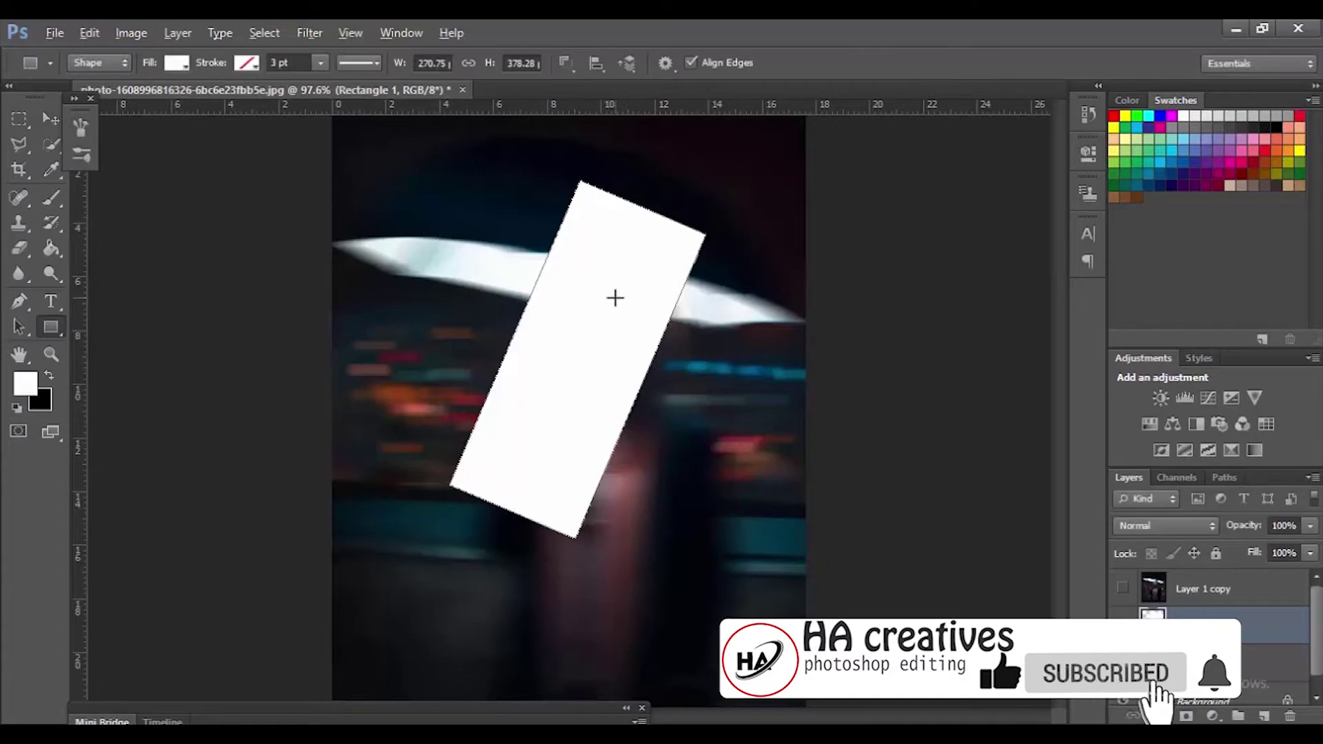
{"action": "left_click_drag", "start_coordinate": [615, 297], "coordinate": [648, 311]}
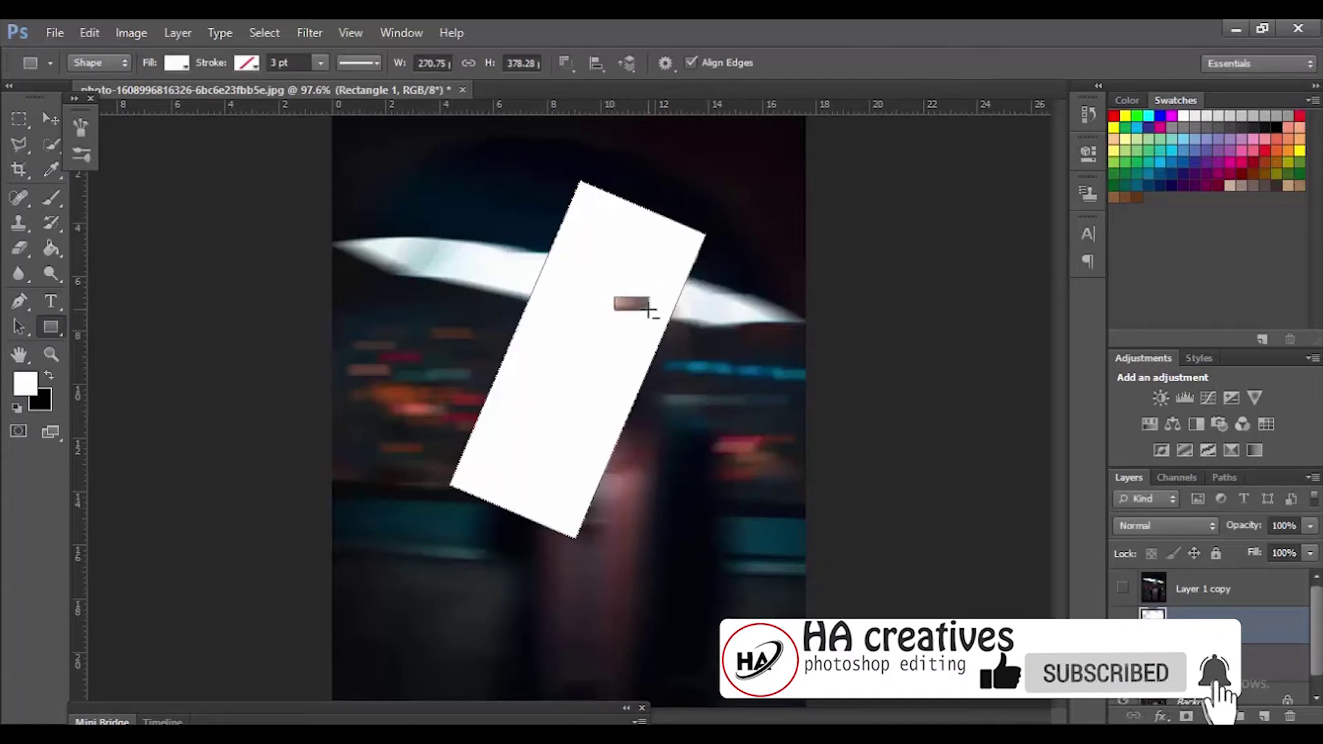
{"action": "key", "text": "ctrl+z"}
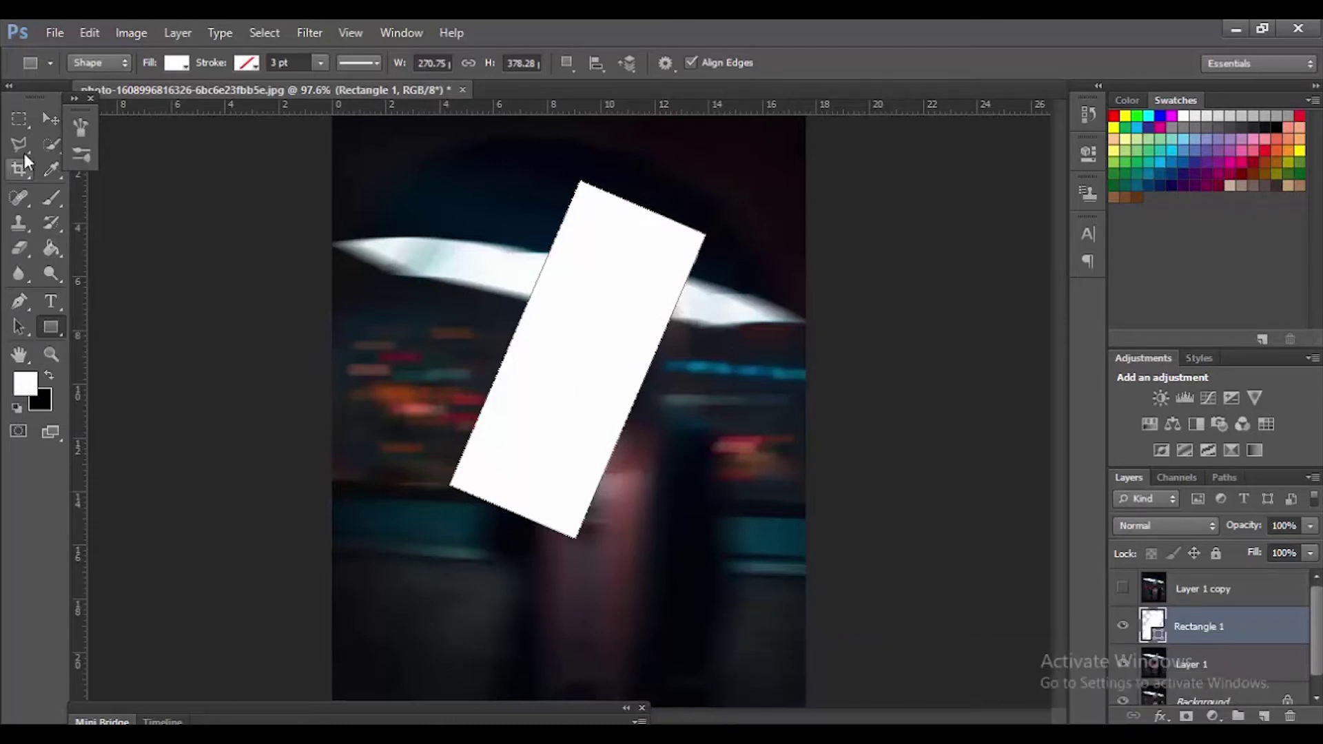
- Duplicate the tilted rectangle, scale the copy to about 66% width and 72% height, and place it right of the original's upper half
{"action": "left_click", "coordinate": [50, 119]}
{"action": "left_click_drag", "start_coordinate": [586, 340], "coordinate": [681, 451]}
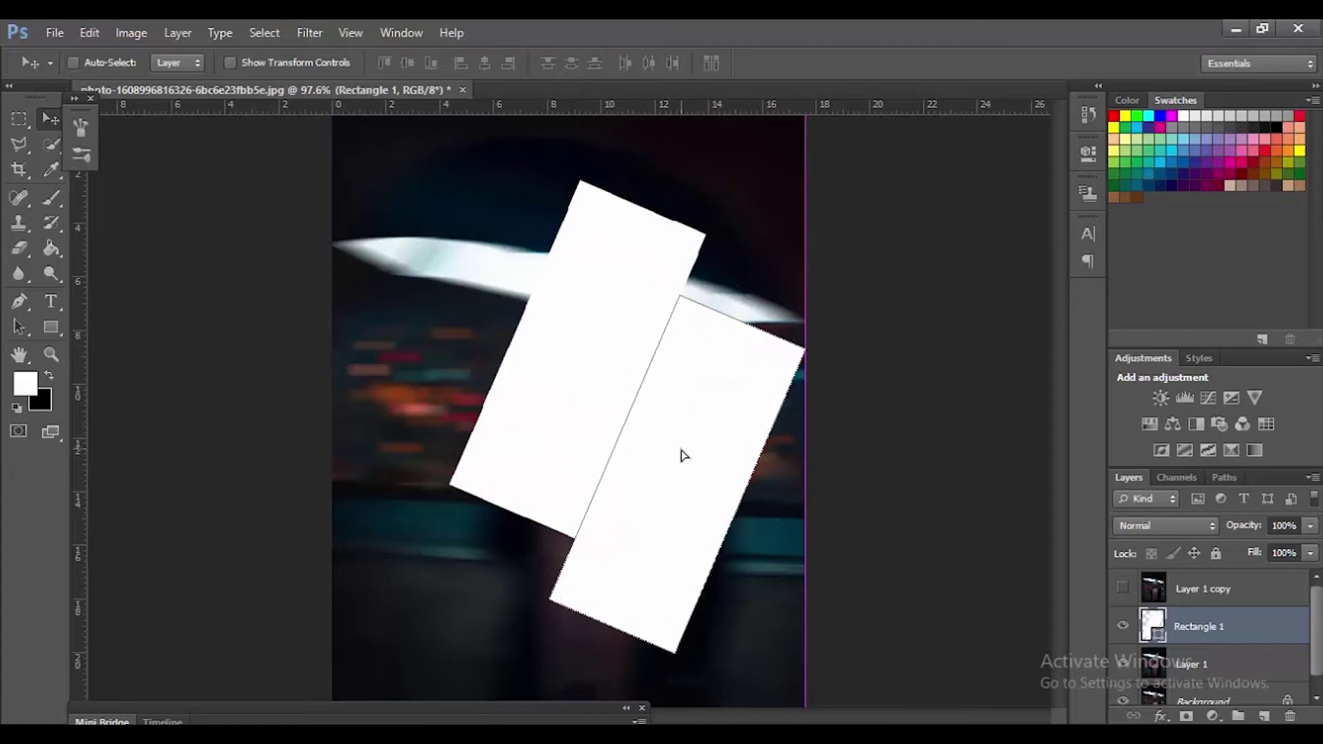
{"action": "key", "text": "ctrl+t"}
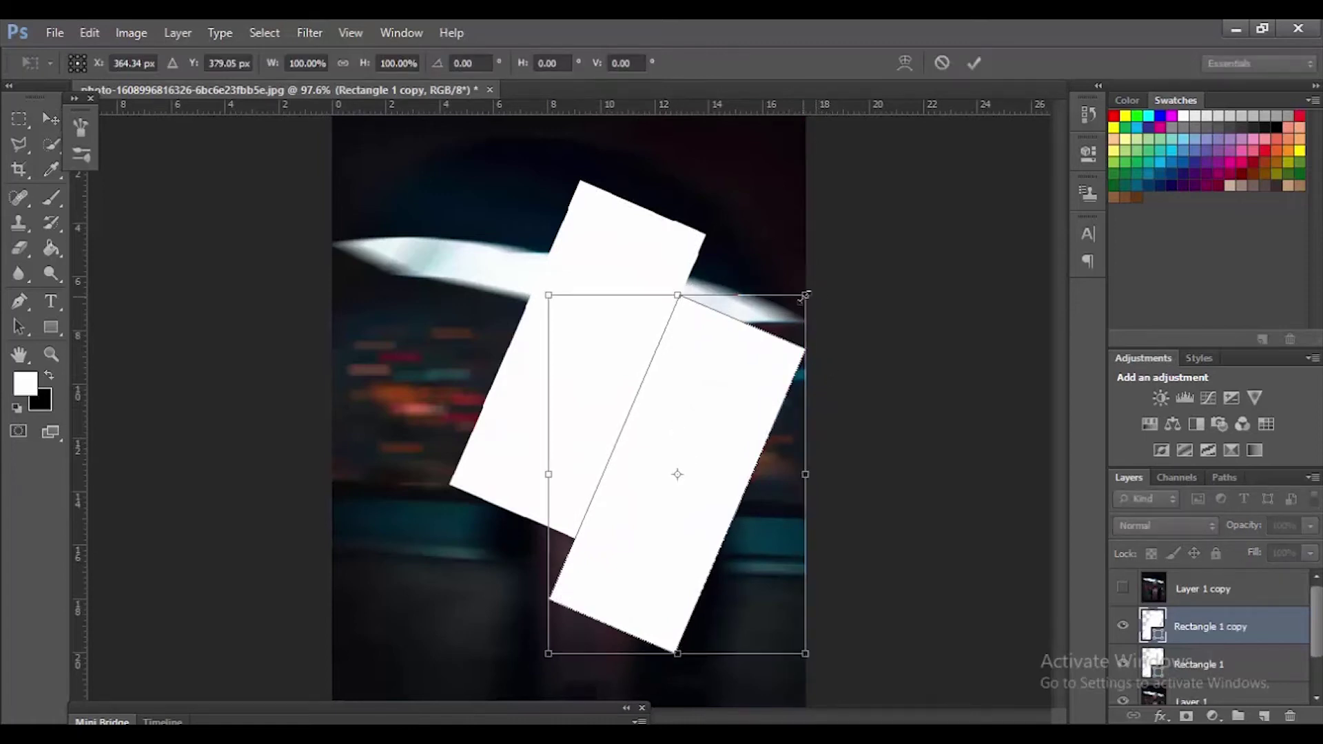
{"action": "left_click_drag", "start_coordinate": [805, 297], "coordinate": [744, 392]}
{"action": "left_click_drag", "start_coordinate": [655, 441], "coordinate": [741, 274]}
{"action": "left_click_drag", "start_coordinate": [814, 337], "coordinate": [797, 337]}
{"action": "left_click_drag", "start_coordinate": [718, 291], "coordinate": [742, 271]}
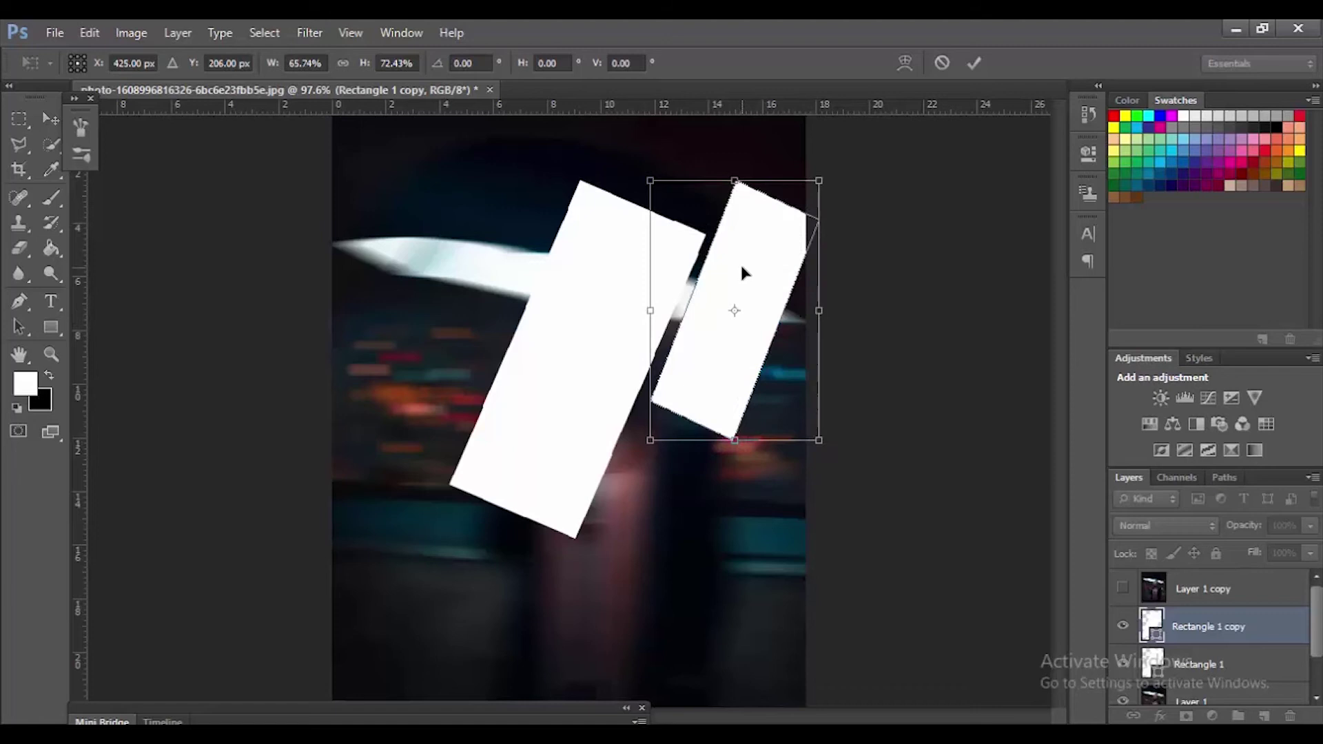
{"action": "left_click", "coordinate": [974, 63]}
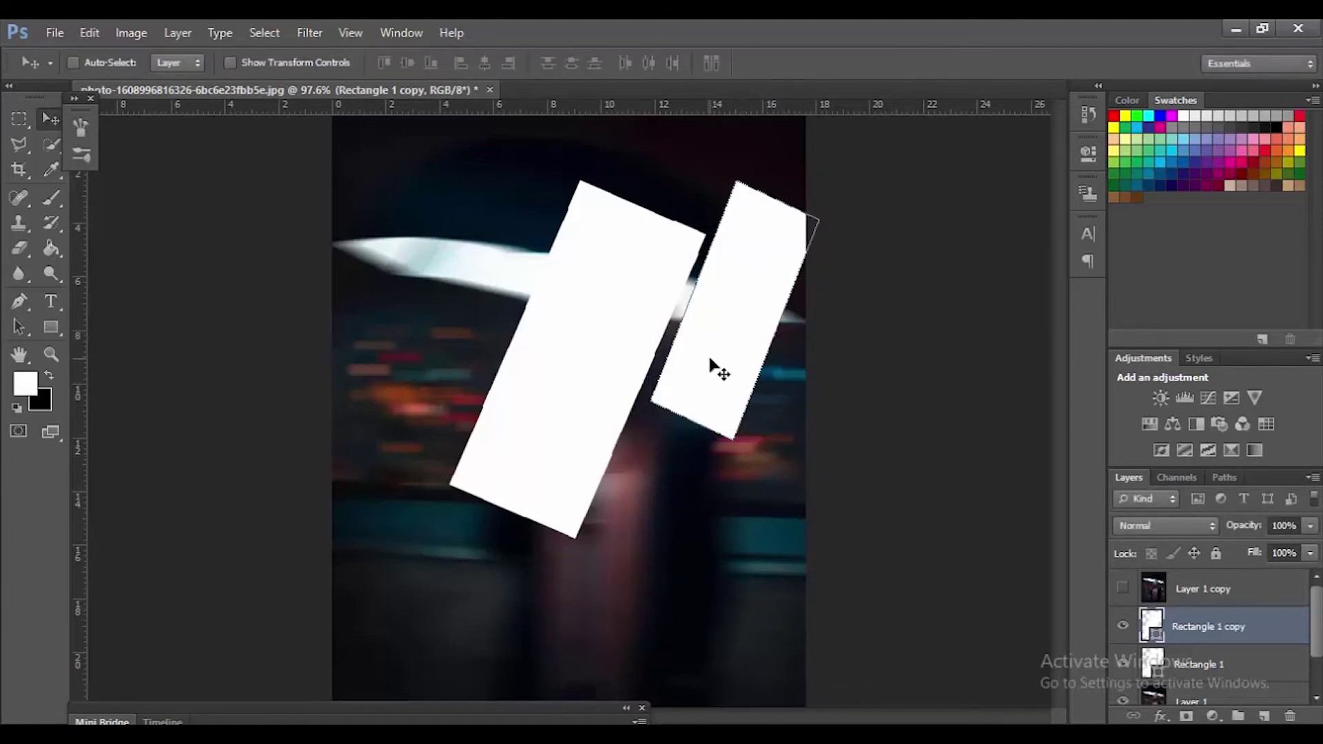
- Duplicate the smaller rectangle, scale the new copy to about 50%, and place it just below its source beside the large rectangle
{"action": "left_click_drag", "start_coordinate": [710, 372], "coordinate": [636, 634]}
{"action": "key", "text": "ctrl+t"}
{"action": "left_click_drag", "start_coordinate": [746, 443], "coordinate": [651, 457]}
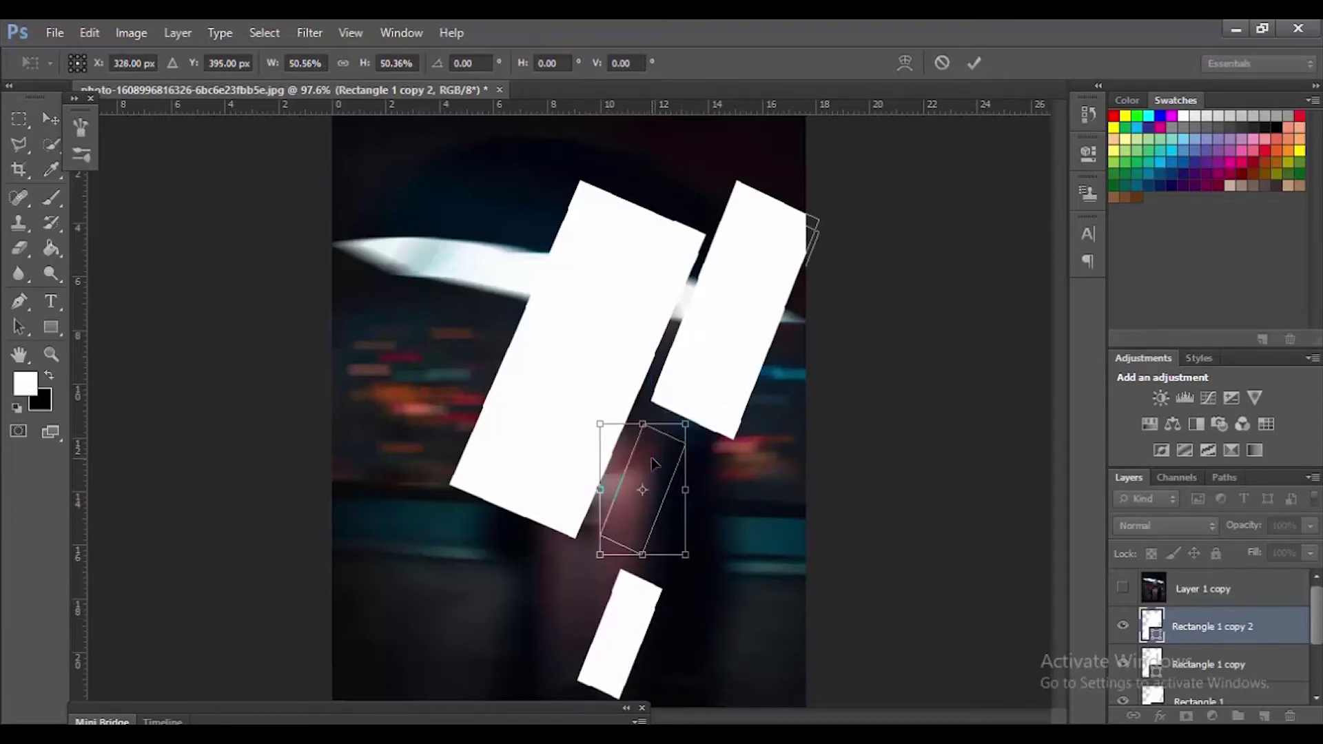
{"action": "left_click", "coordinate": [978, 64]}
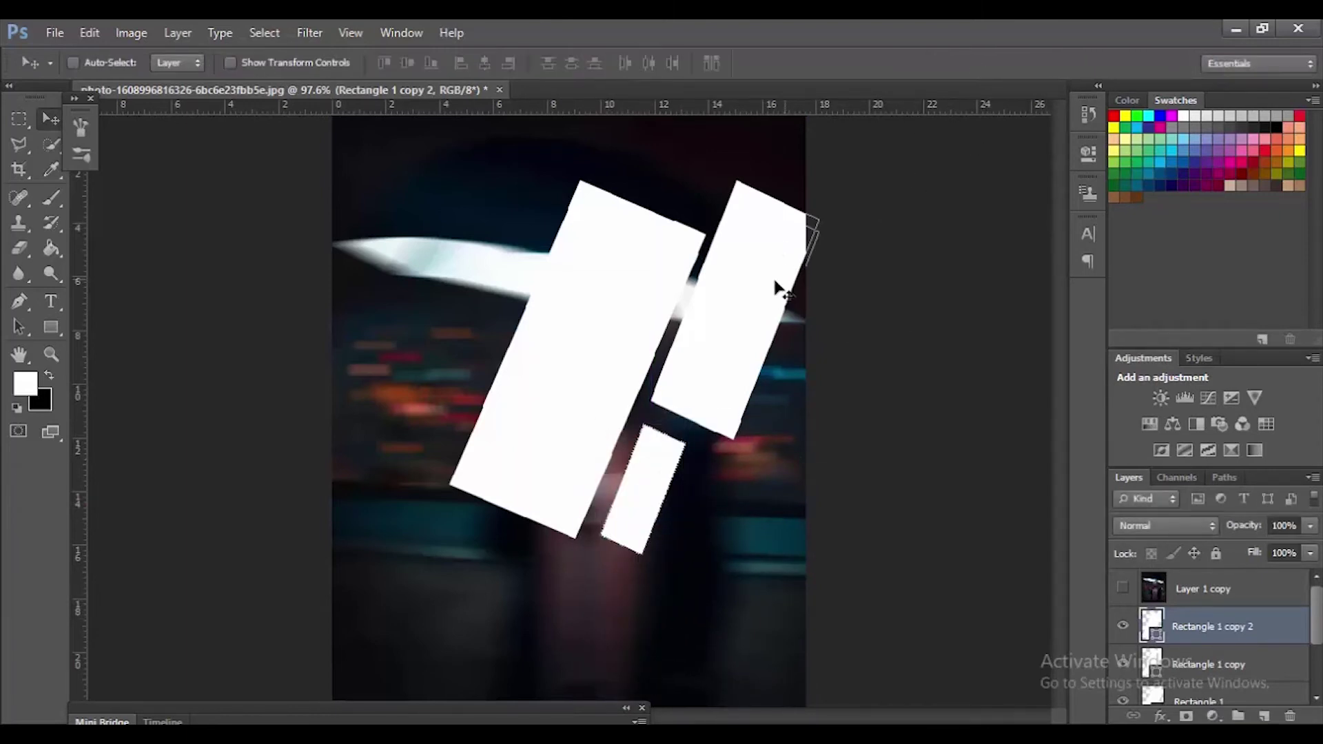
- Duplicate the two smaller rectangles to the left of the large one, placing the smallest copy above the medium copy
{"action": "left_click", "coordinate": [1215, 665], "text": "shift"}
{"action": "left_click_drag", "start_coordinate": [741, 366], "coordinate": [414, 448], "text": "alt"}
{"action": "left_click", "coordinate": [1218, 632]}
{"action": "left_click_drag", "start_coordinate": [426, 341], "coordinate": [510, 225]}
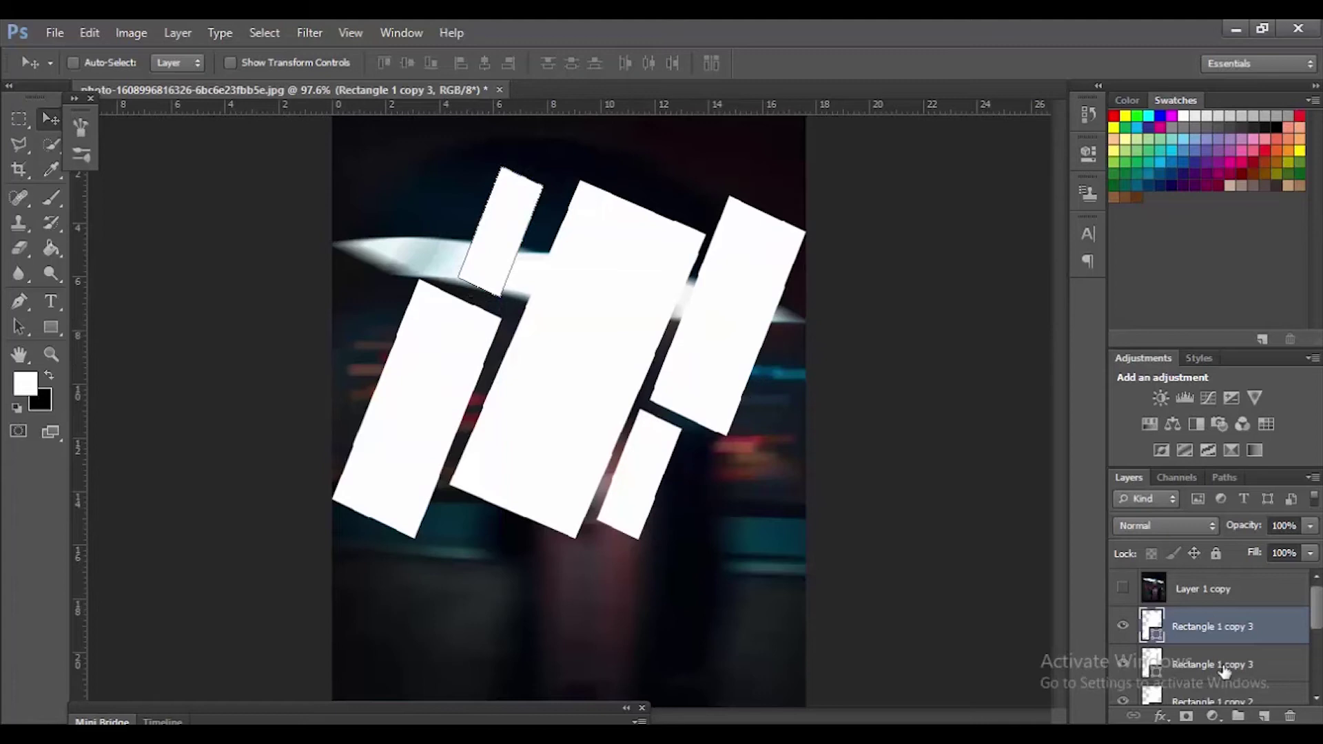
- Merge all five rectangle shape layers into one layer
{"action": "scroll", "coordinate": [1237, 663], "scroll_direction": "down", "scroll_amount": 3}
{"action": "left_click", "coordinate": [1234, 637]}
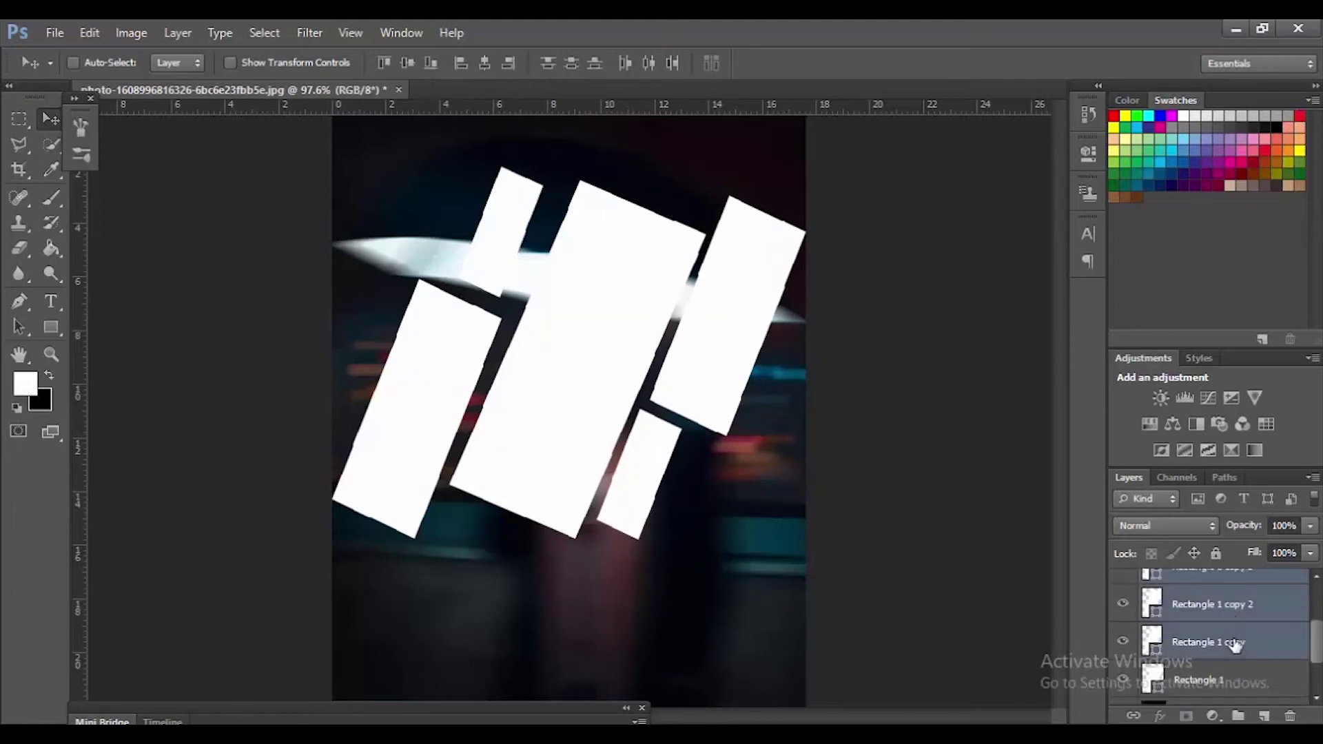
{"action": "scroll", "coordinate": [1236, 644], "scroll_direction": "down", "scroll_amount": 2}
{"action": "left_click", "coordinate": [1234, 618], "text": "shift"}
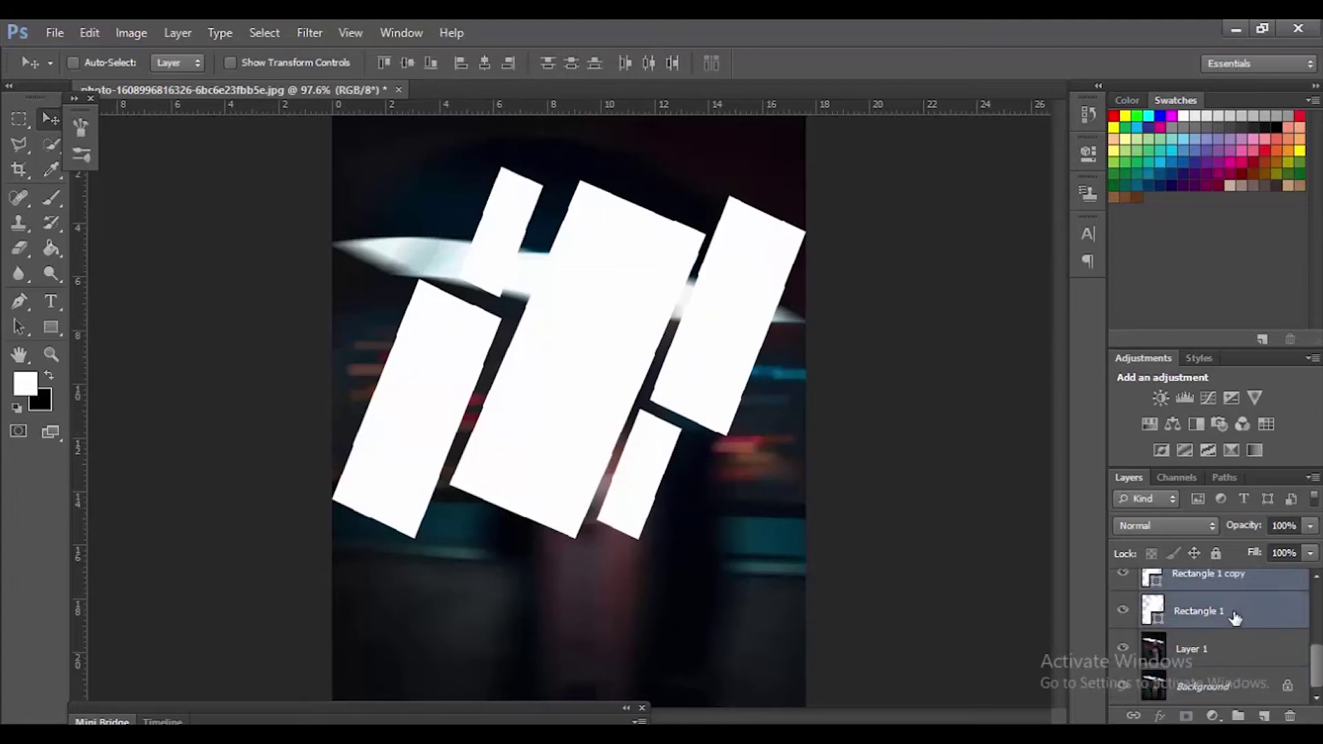
{"action": "key", "text": "ctrl+e"}
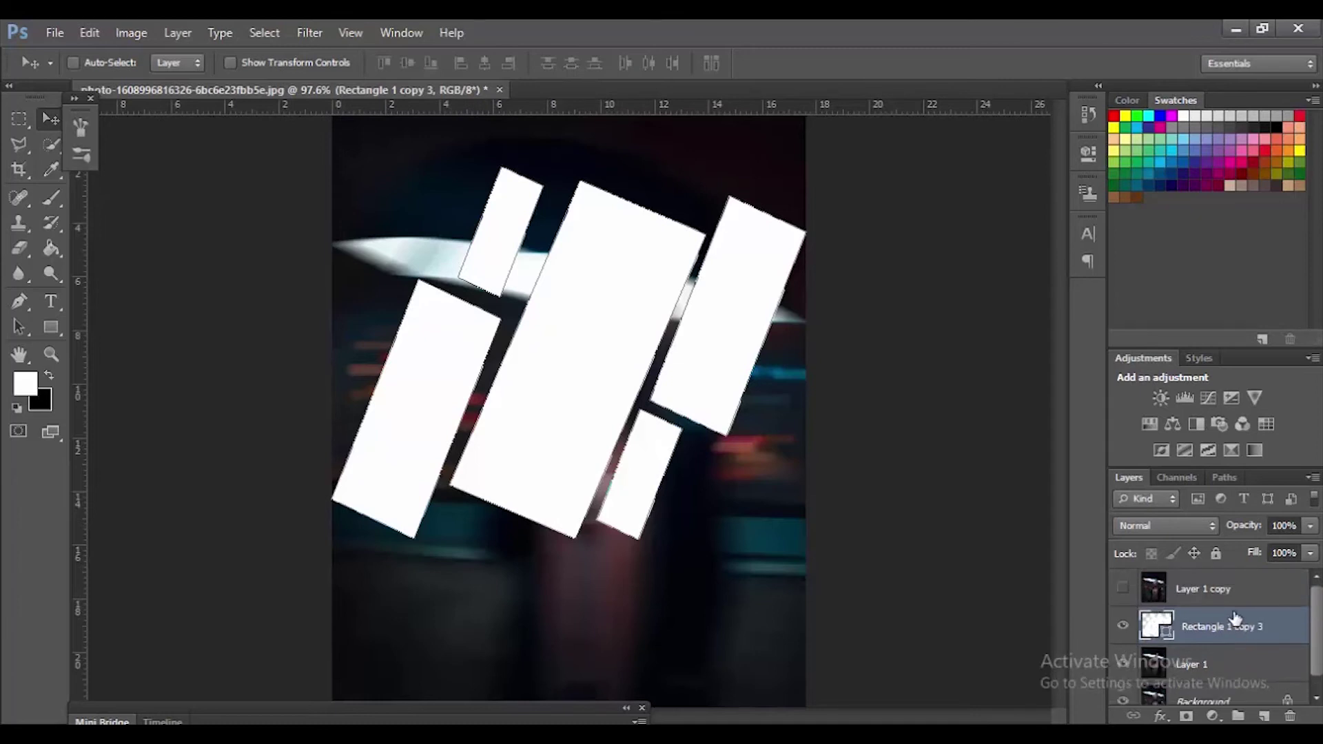
- Show Layer 1 copy and clip it to the merged rectangles layer with a clipping mask
{"action": "left_click", "coordinate": [1123, 591]}
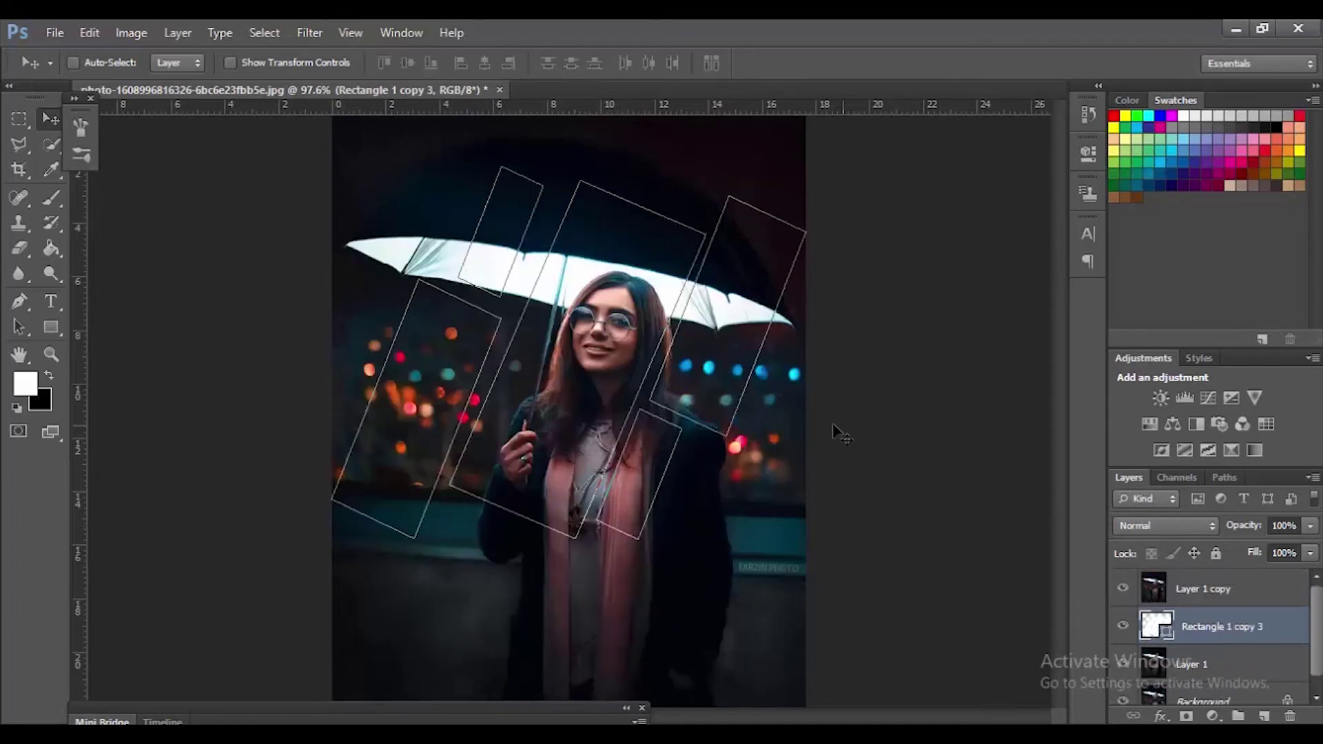
{"action": "left_click", "coordinate": [1205, 592]}
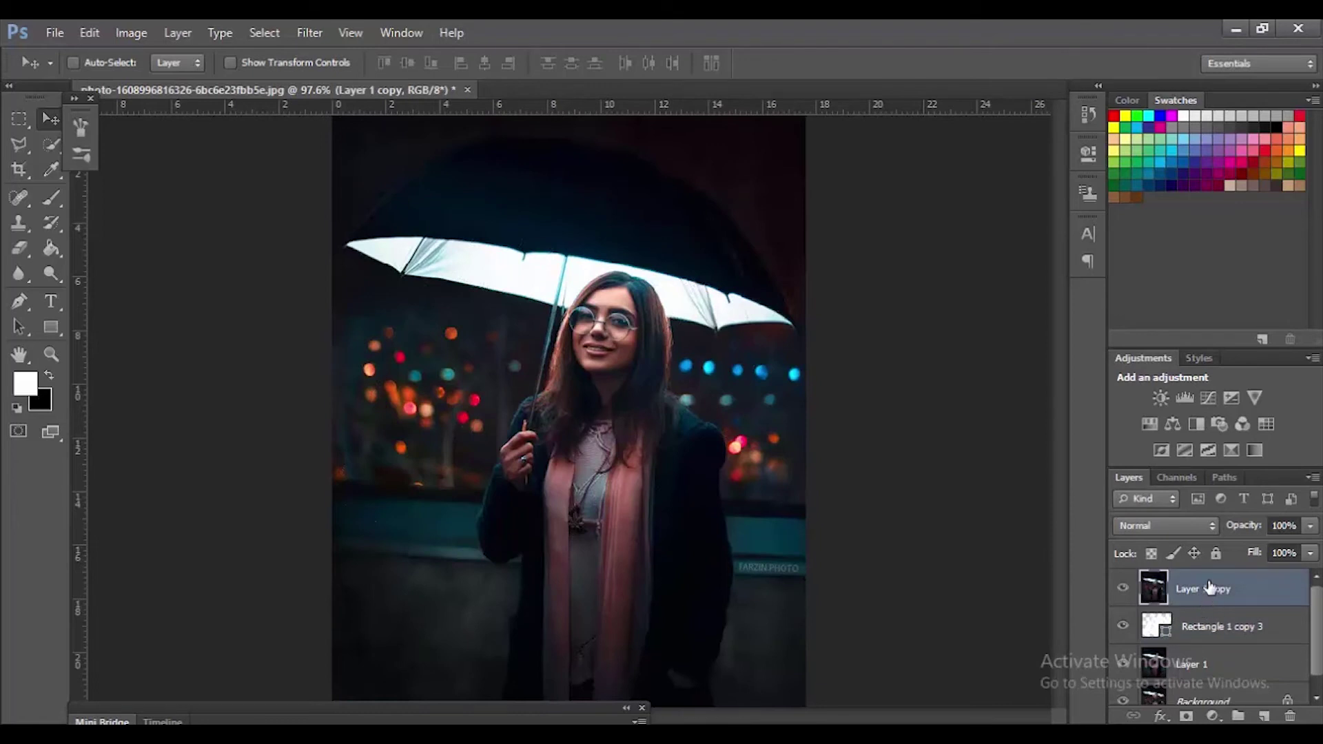
{"action": "right_click", "coordinate": [1211, 586]}
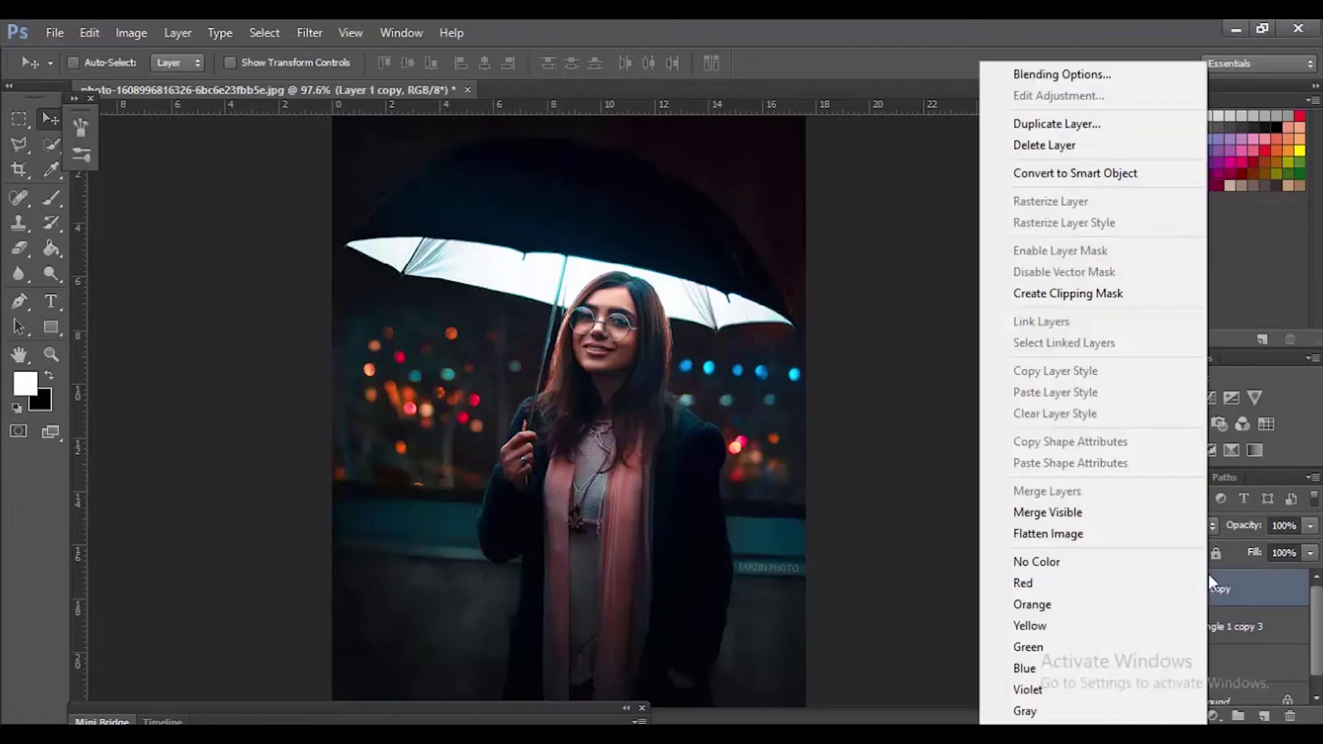
{"action": "left_click", "coordinate": [1132, 299]}
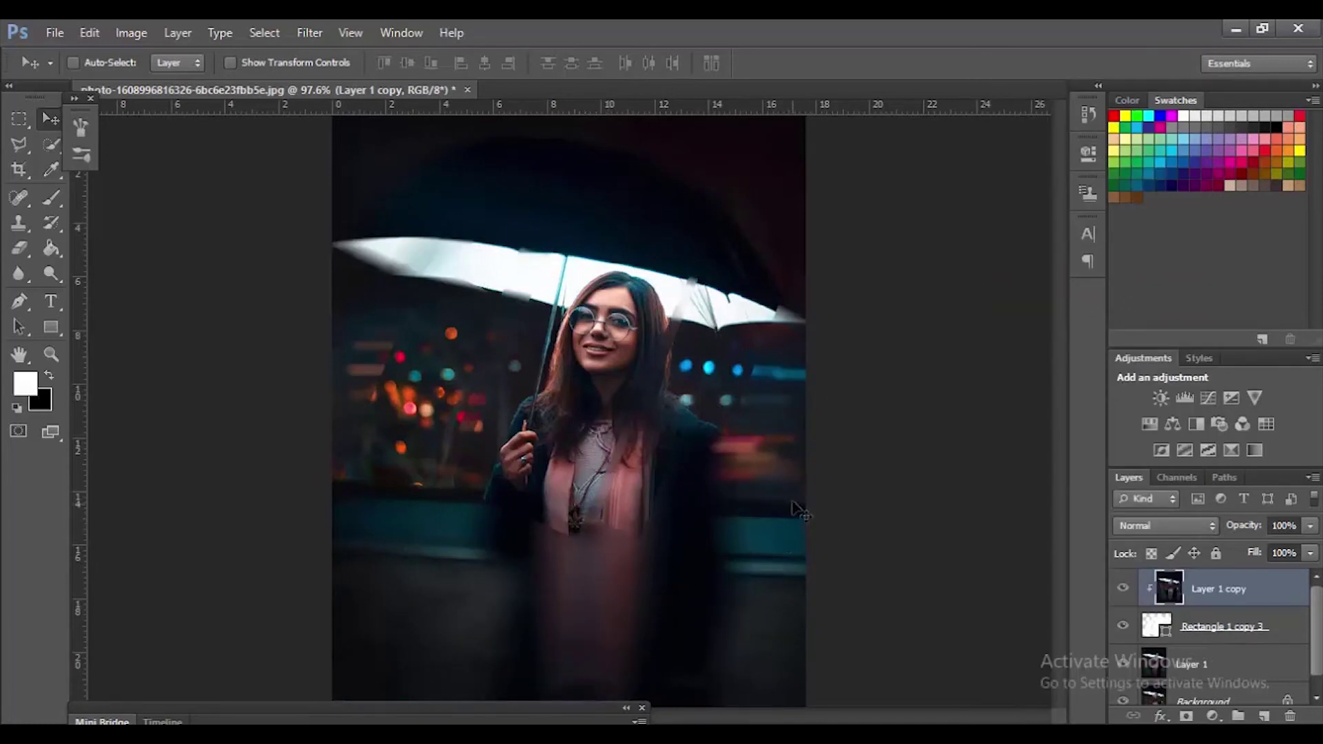
- Add a white (ffffff) outside stroke of 3 px to the merged rectangles layer, Rectangle 1 copy 3
{"action": "left_click", "coordinate": [1211, 634]}
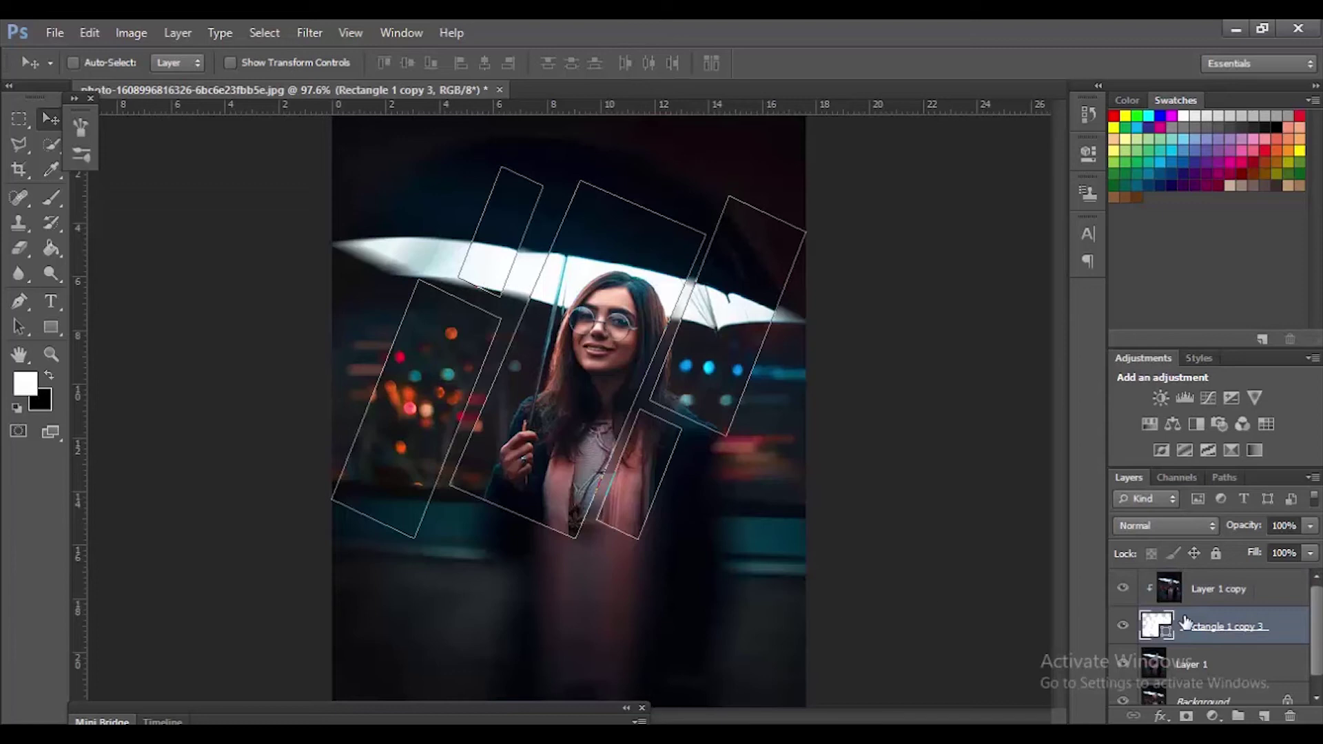
{"action": "right_click", "coordinate": [1221, 630]}
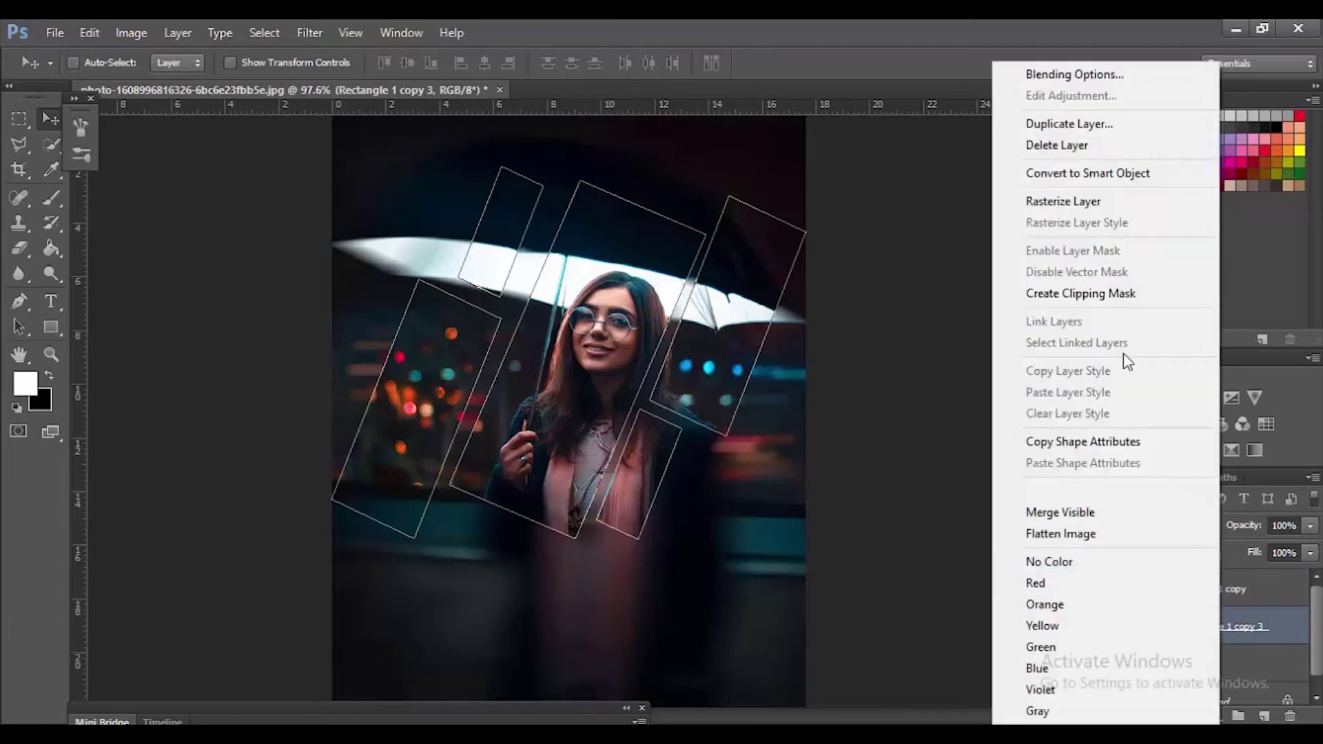
{"action": "left_click", "coordinate": [1126, 75]}
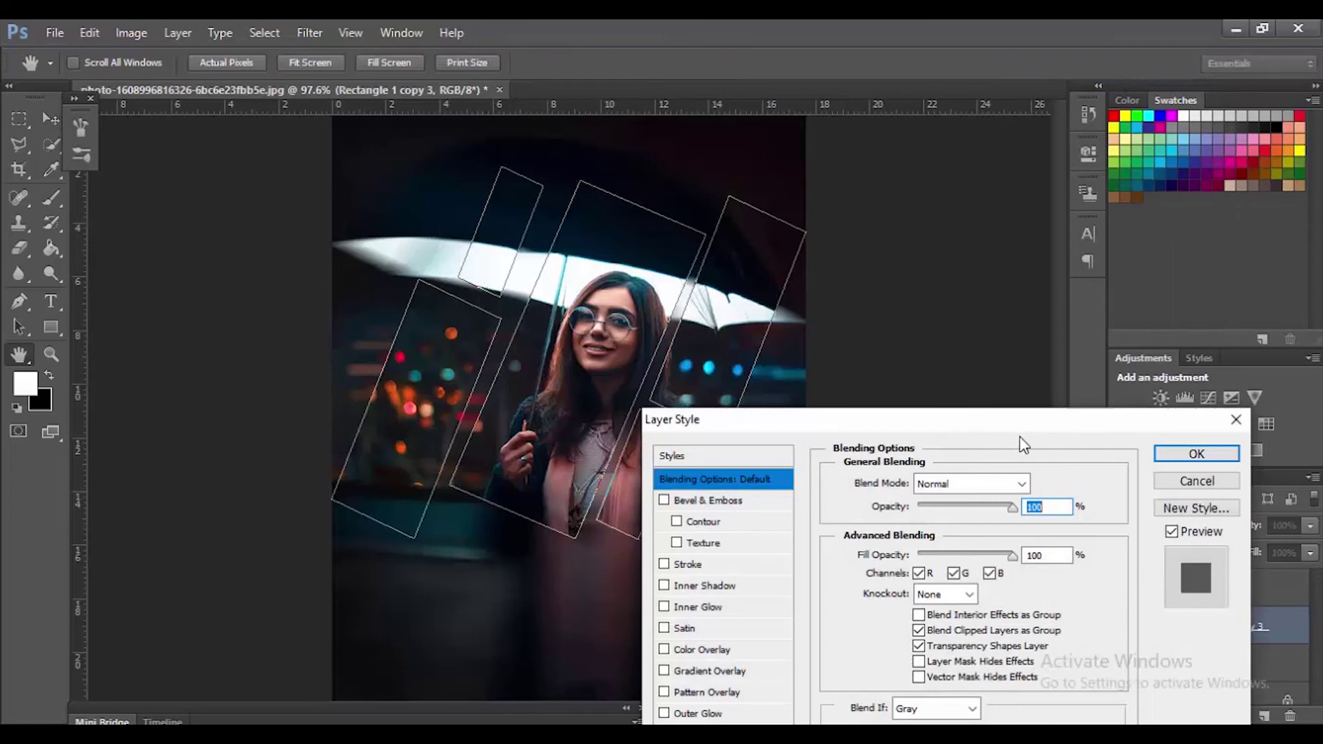
{"action": "left_click_drag", "start_coordinate": [1014, 416], "coordinate": [1113, 271]}
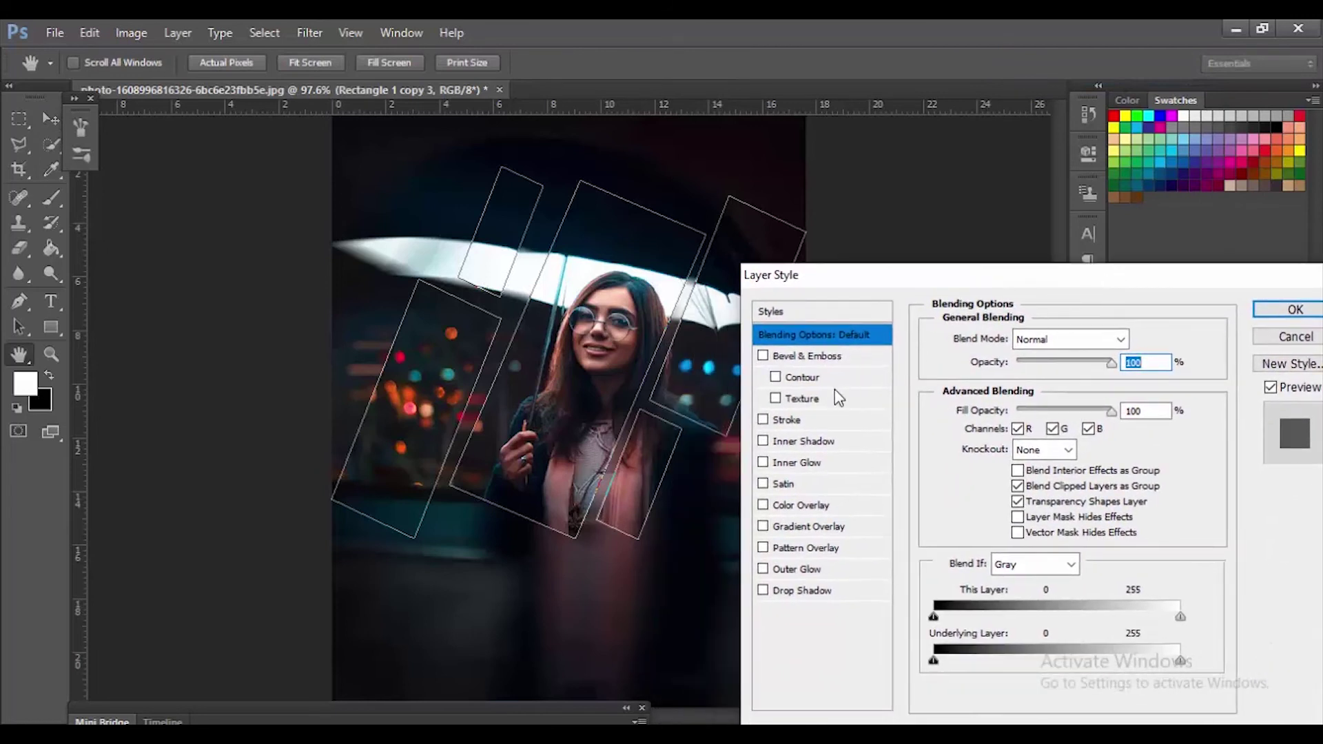
{"action": "left_click", "coordinate": [819, 421]}
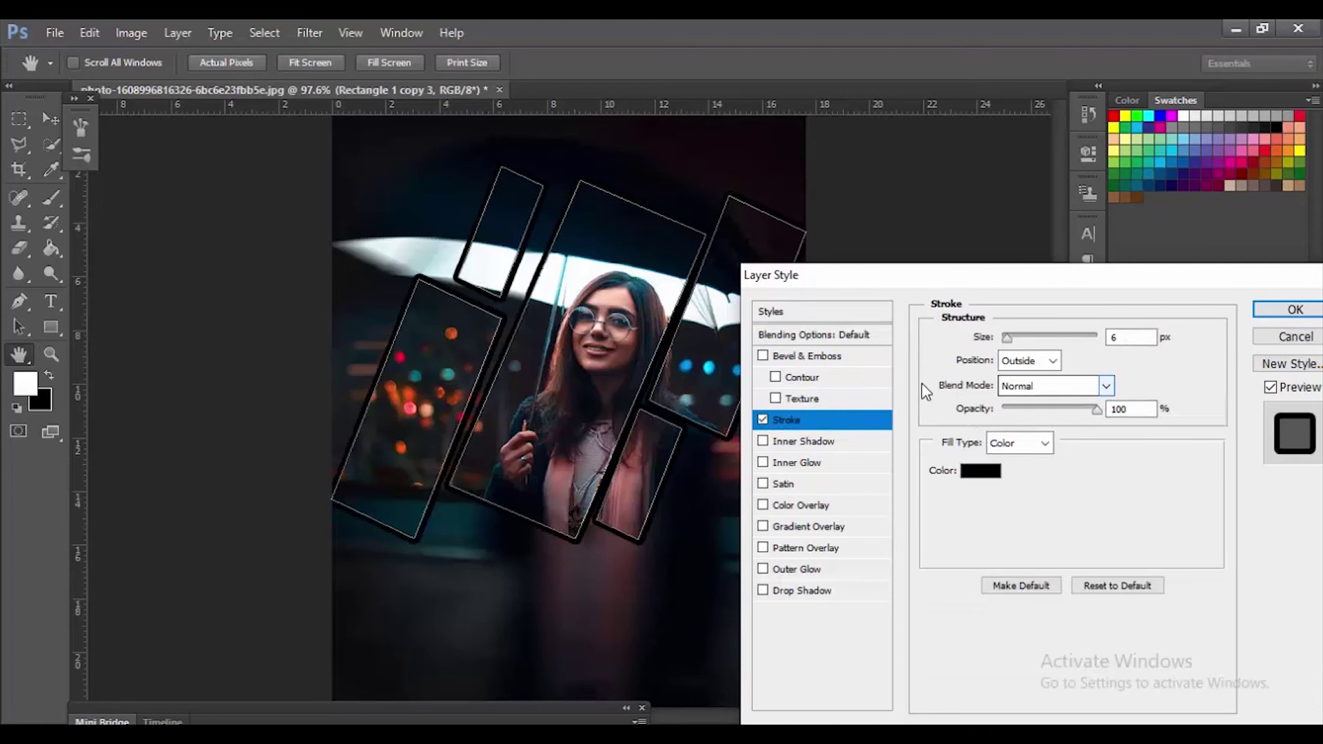
{"action": "left_click", "coordinate": [983, 471]}
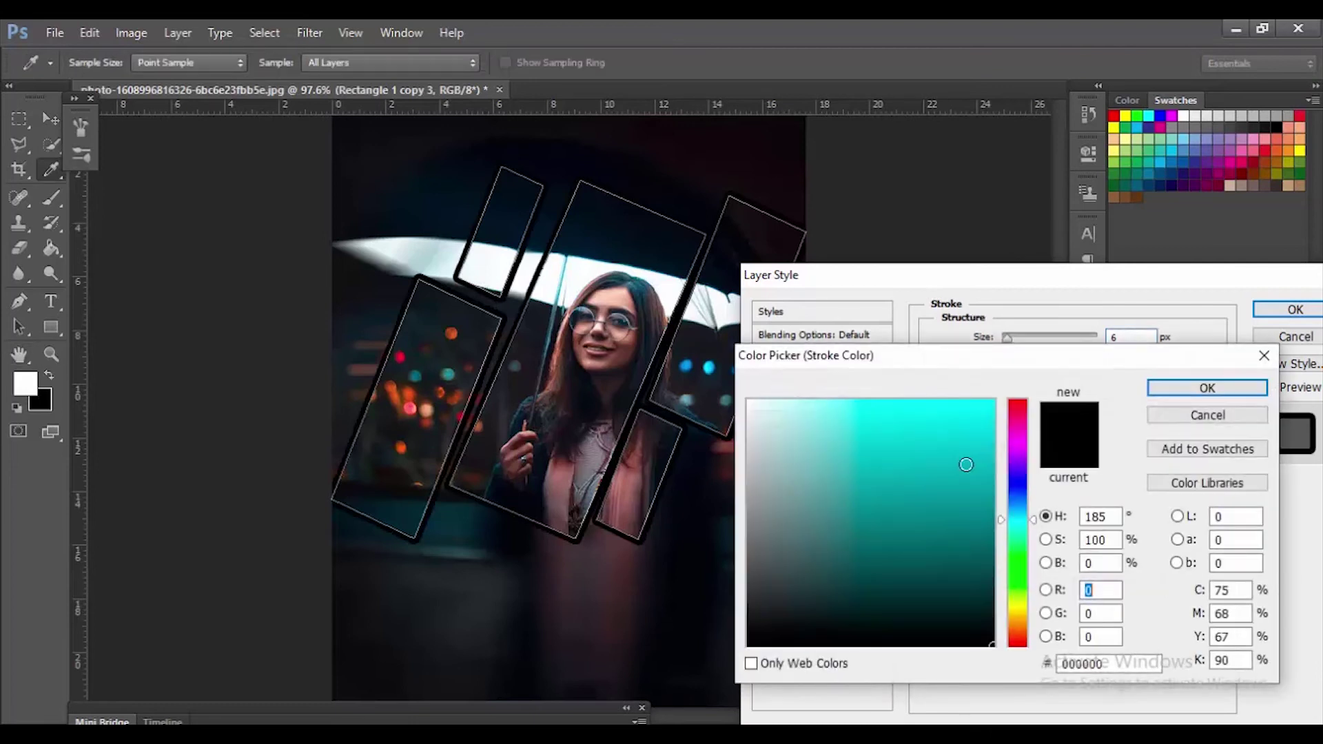
{"action": "mouse_move", "coordinate": [988, 463]}
{"action": "left_mouse_down"}
{"action": "mouse_move", "coordinate": [749, 413]}
{"action": "mouse_move", "coordinate": [748, 400]}
{"action": "left_mouse_up"}
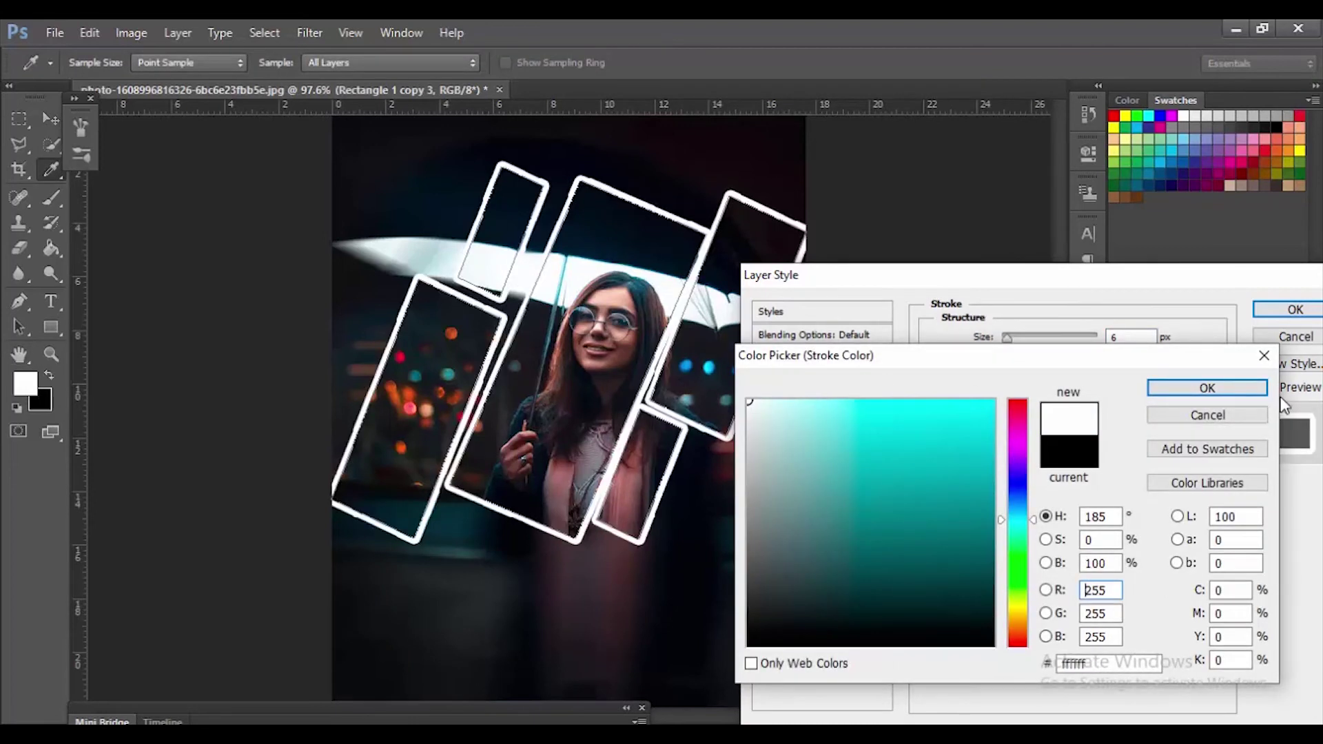
{"action": "left_click", "coordinate": [1229, 387]}
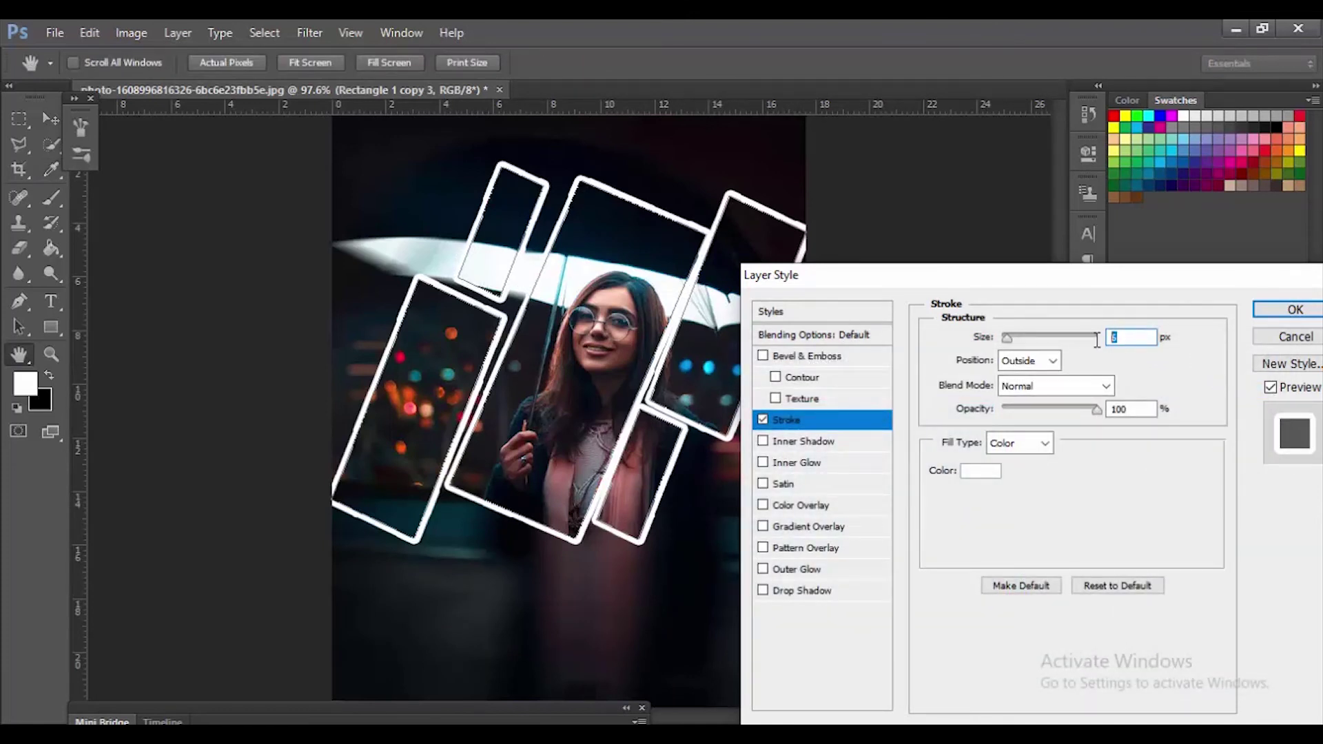
{"action": "type", "text": "3"}
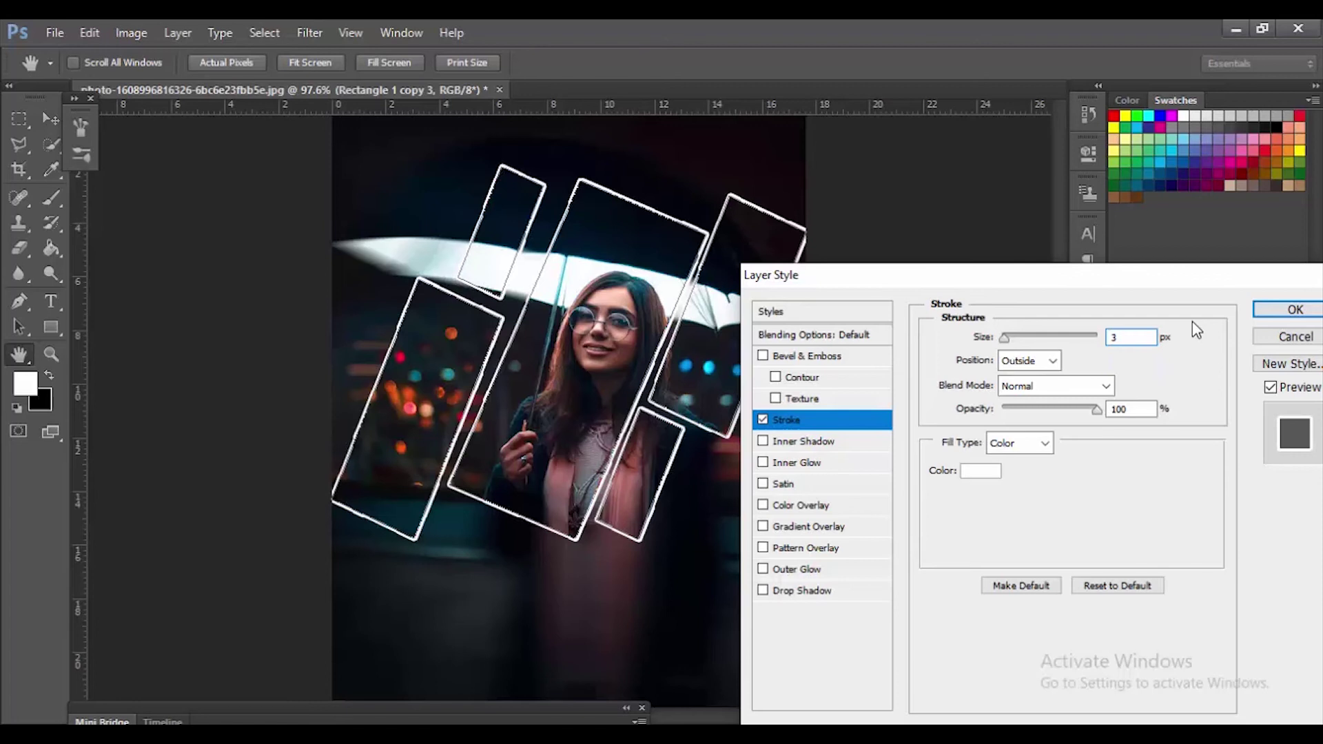
- Add a drop shadow to the rectangles layer with a distance of 22 px and apply the layer style
{"action": "left_click", "coordinate": [813, 334]}
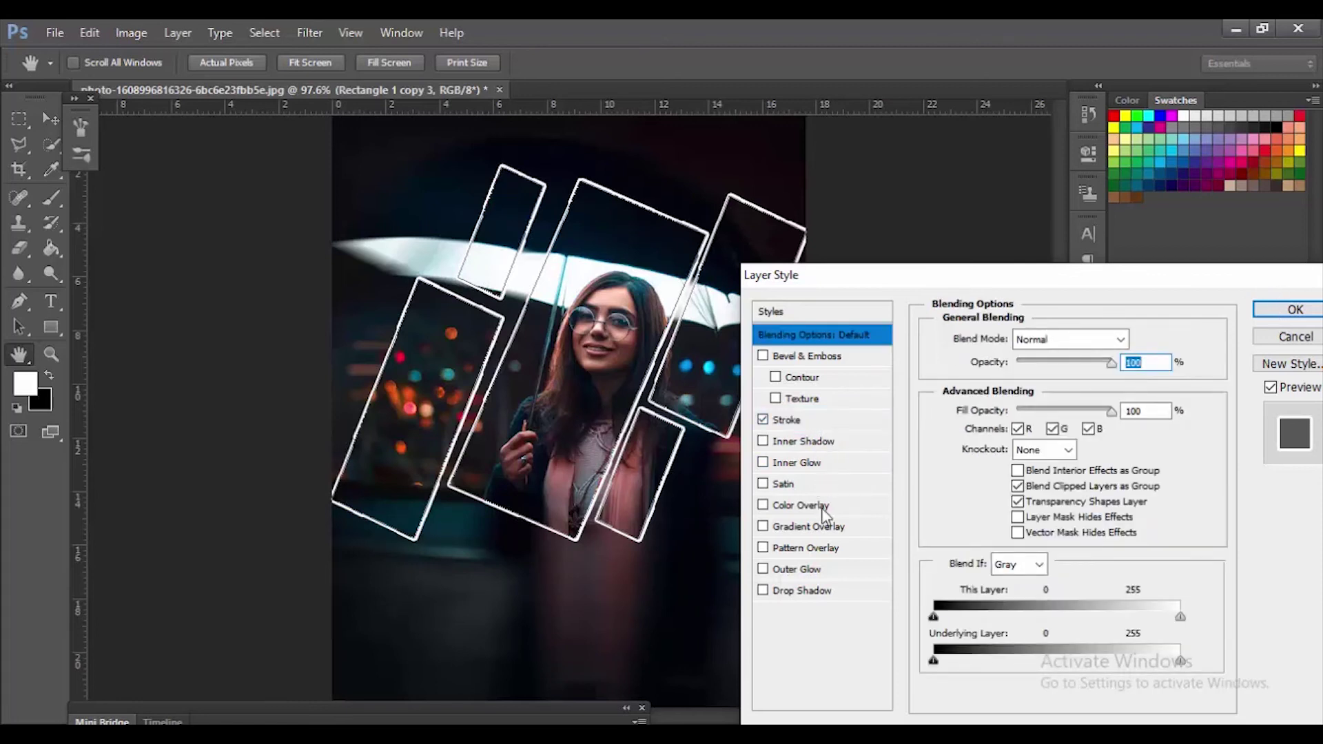
{"action": "left_click", "coordinate": [825, 594]}
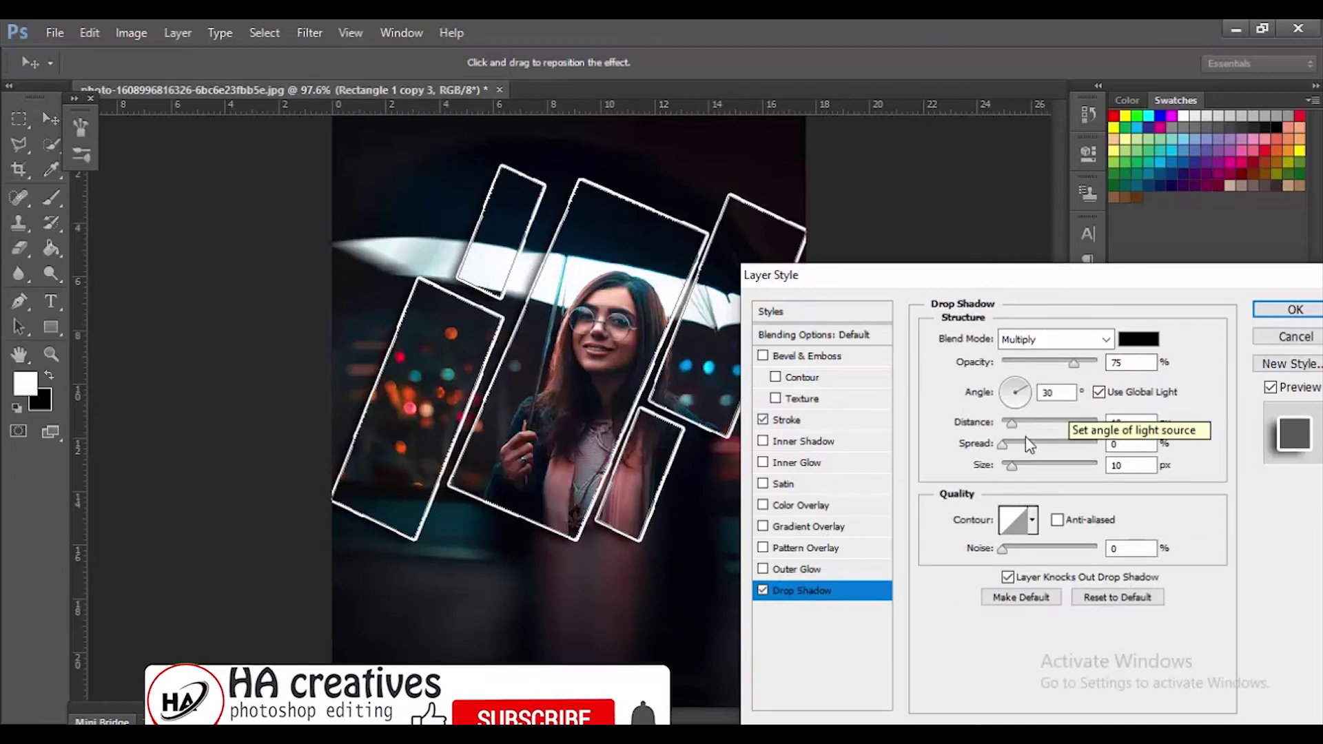
{"action": "left_click_drag", "start_coordinate": [1016, 427], "coordinate": [1037, 431]}
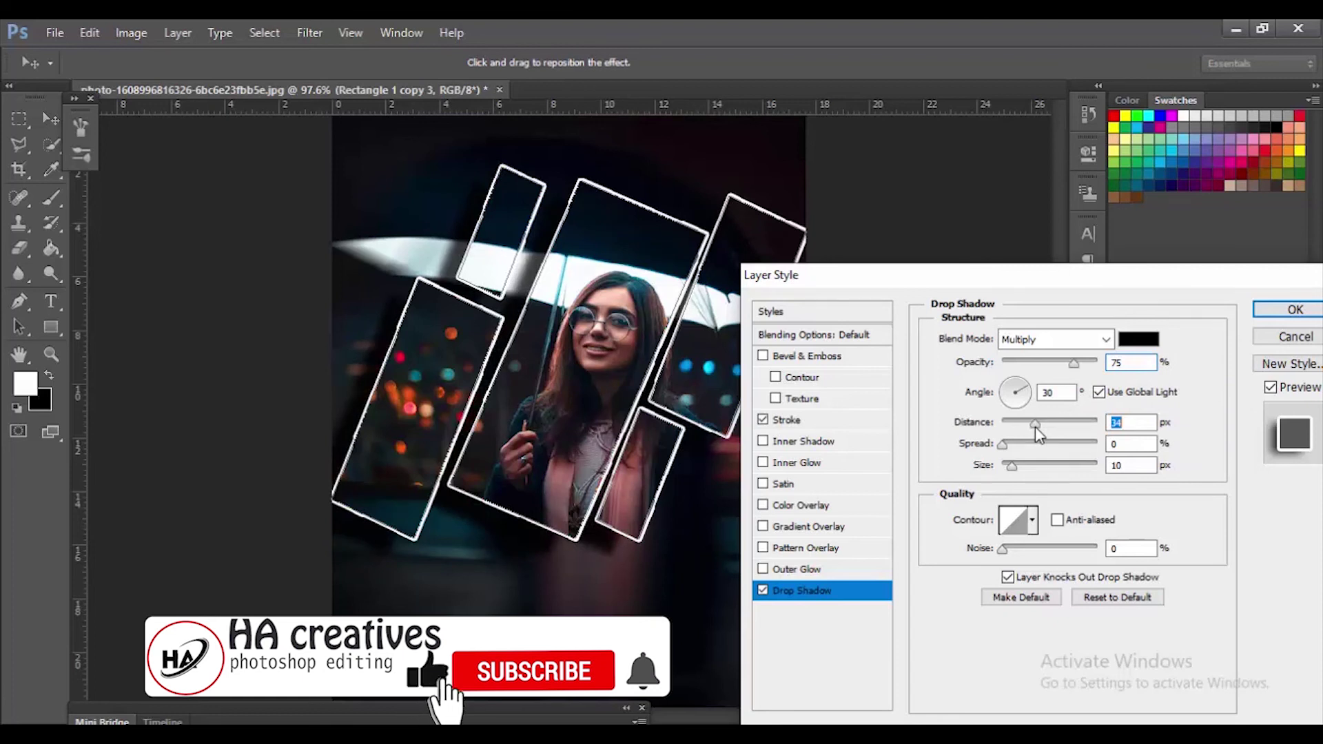
{"action": "left_click_drag", "start_coordinate": [1035, 427], "coordinate": [1023, 427]}
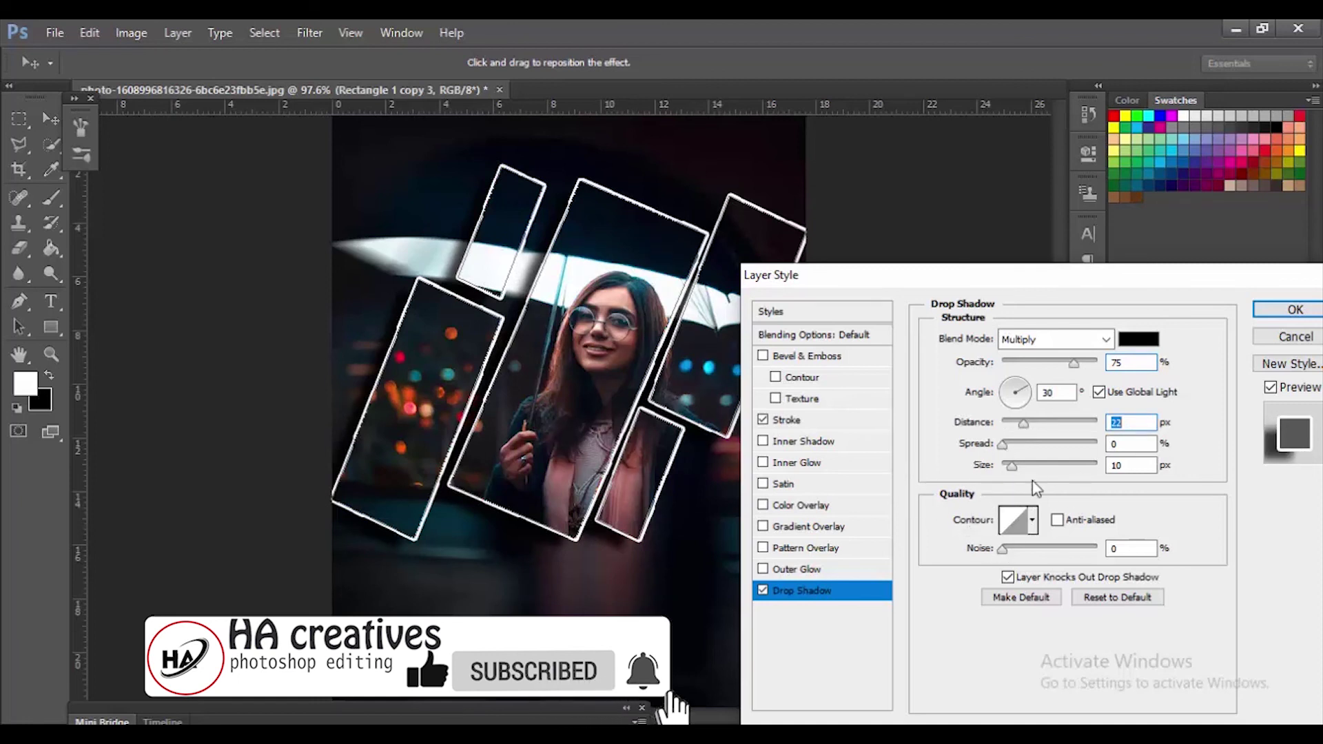
{"action": "left_click", "coordinate": [1296, 310]}
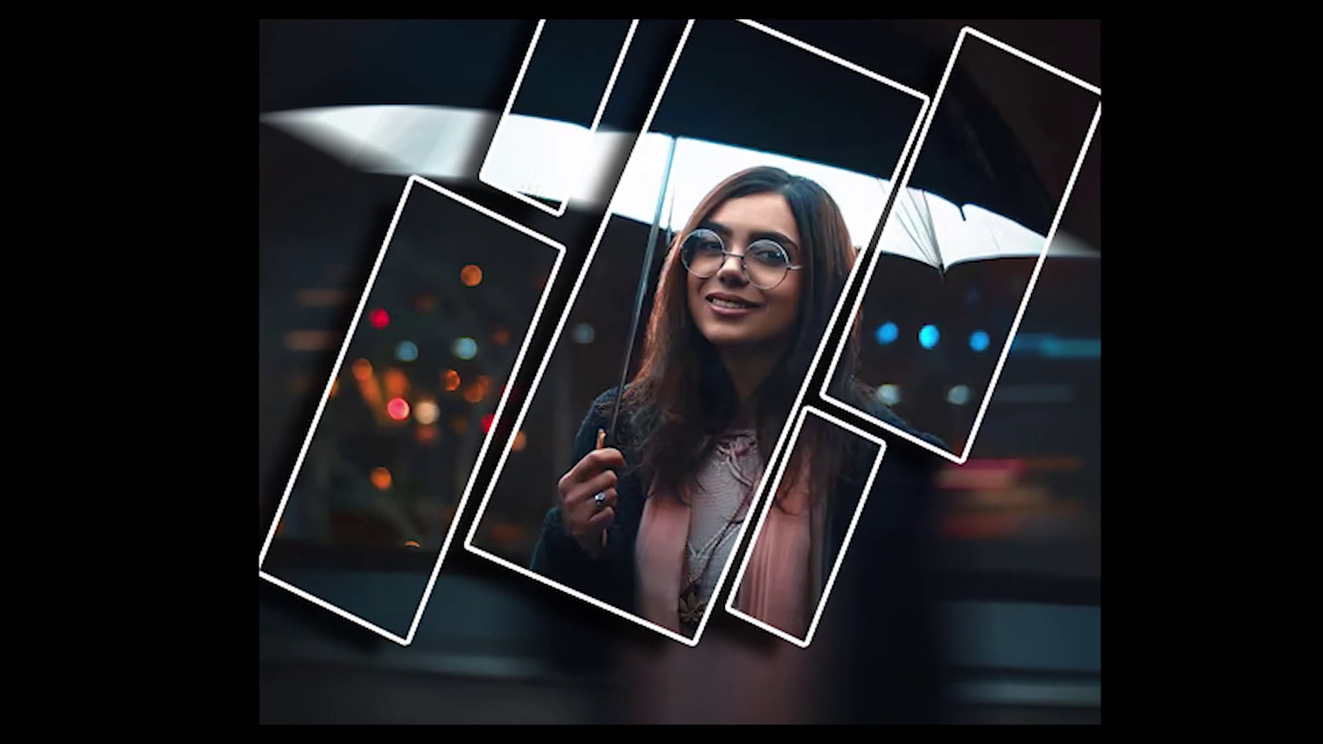